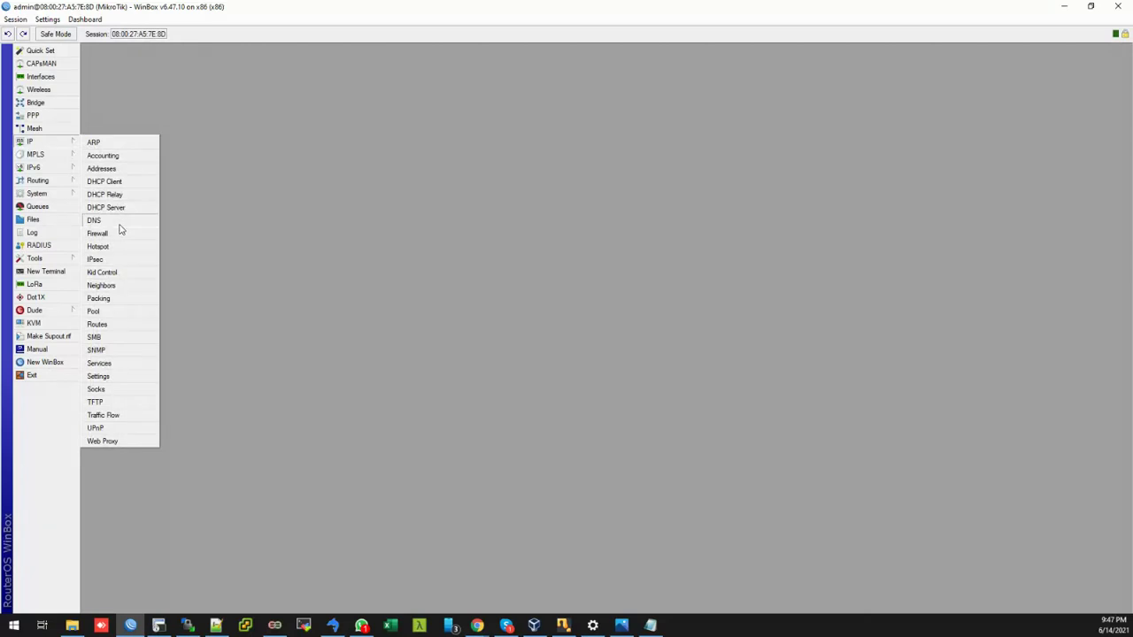
Open the router's DNS settings and review the topic outline in Notepad before returning to them
click(119, 223)
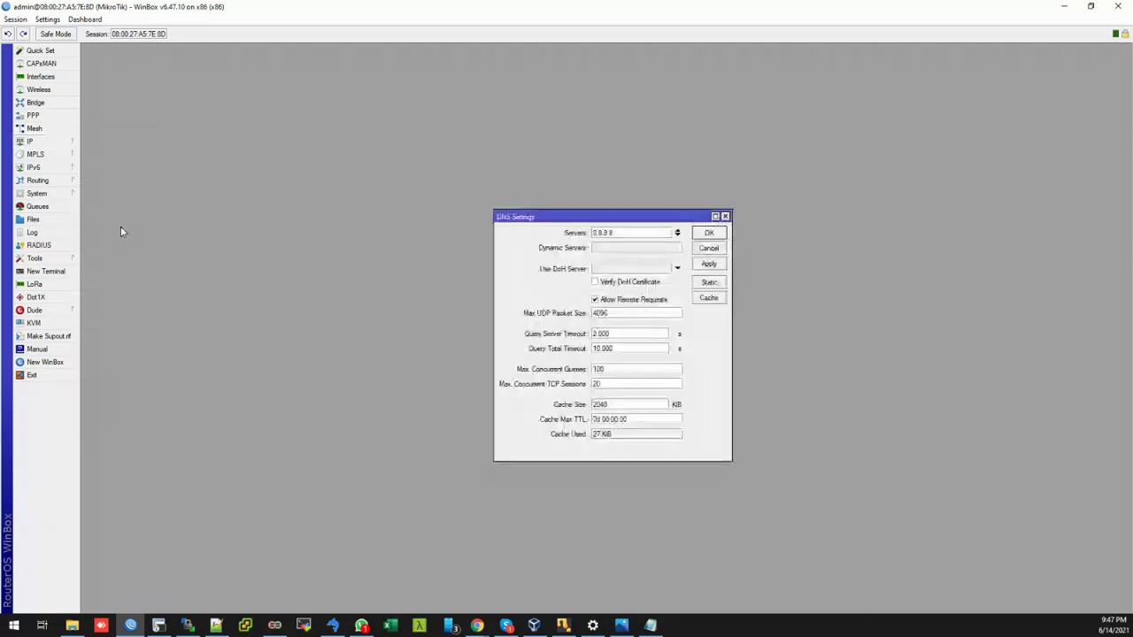
click(650, 625)
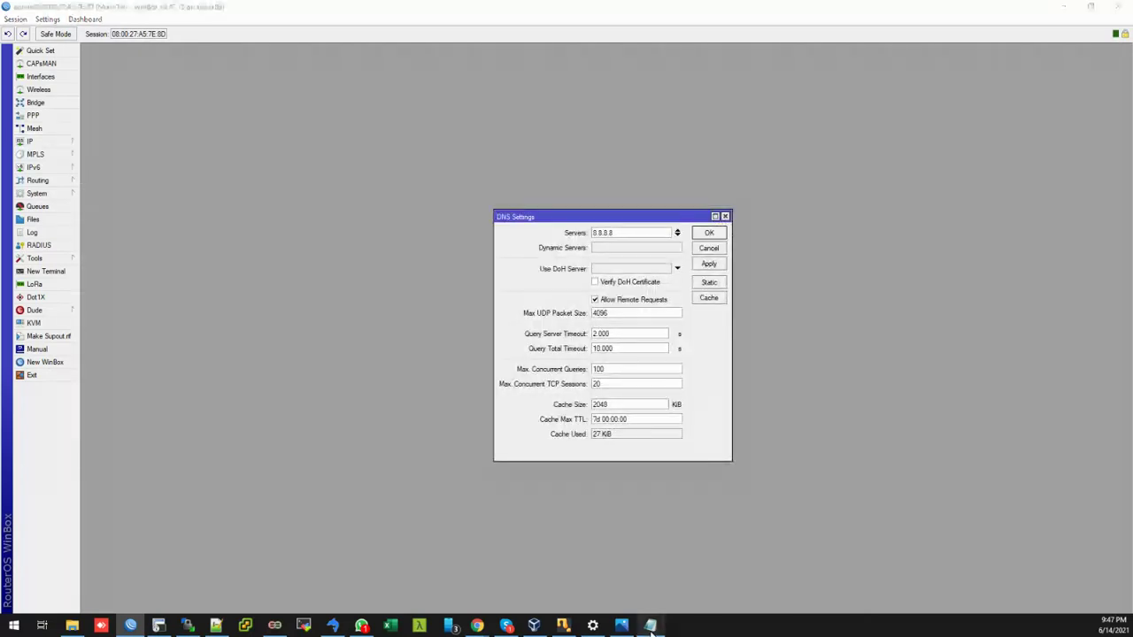
click(501, 194)
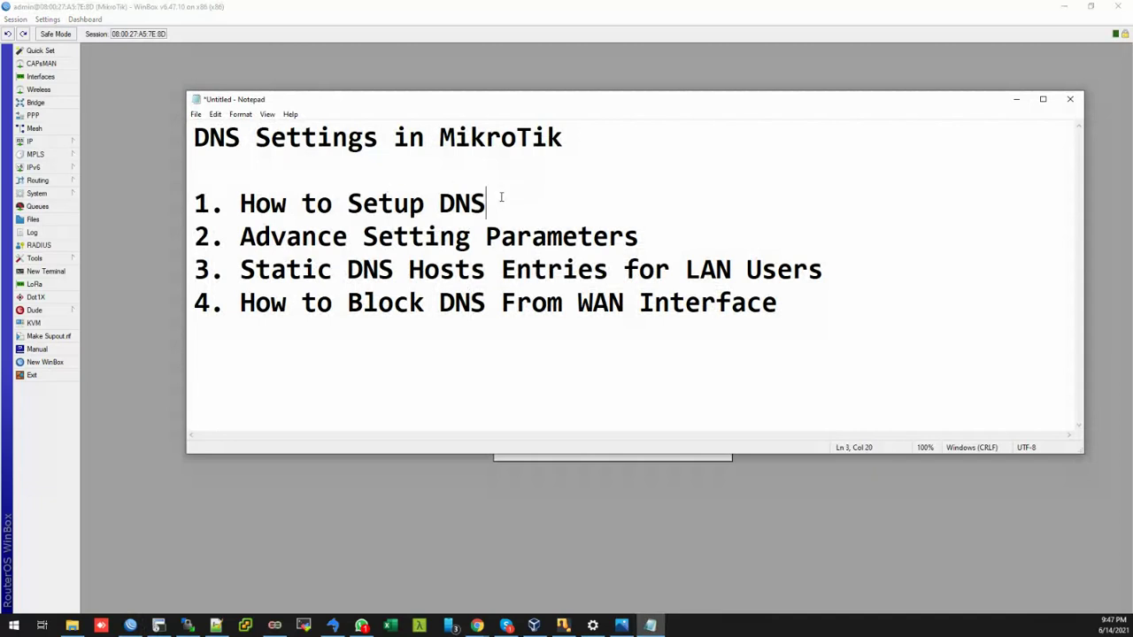
click(1017, 99)
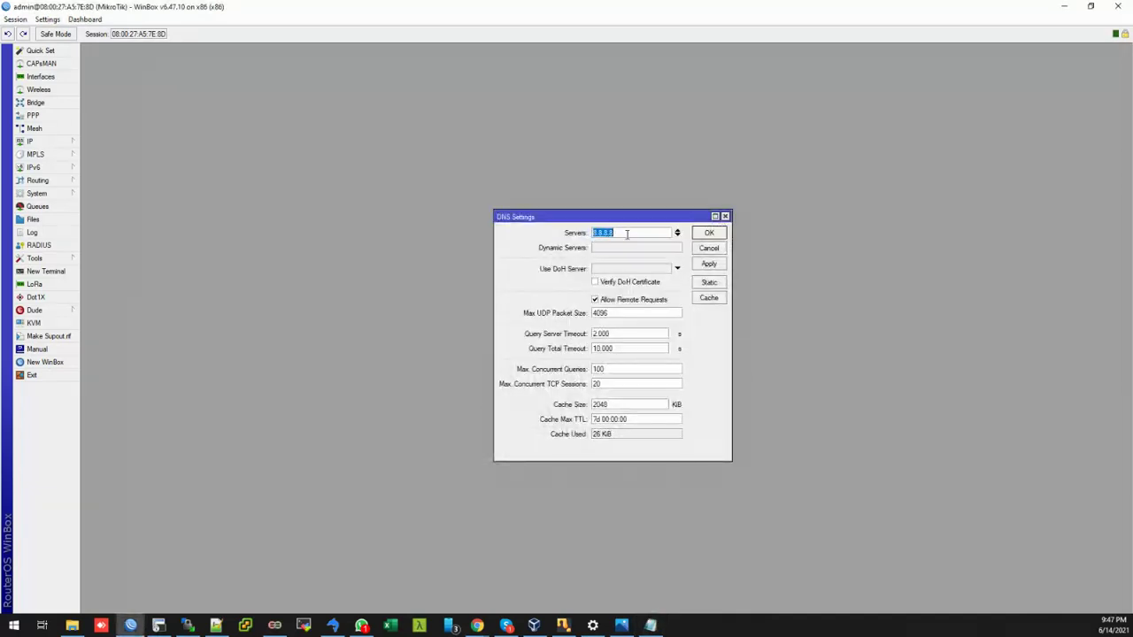
Add 8.8.4.4, 1.1.1.1 and one further server below 8.8.8.8 in the DNS server list
click(678, 237)
key(BackSpace)
text(8.8.4.4)
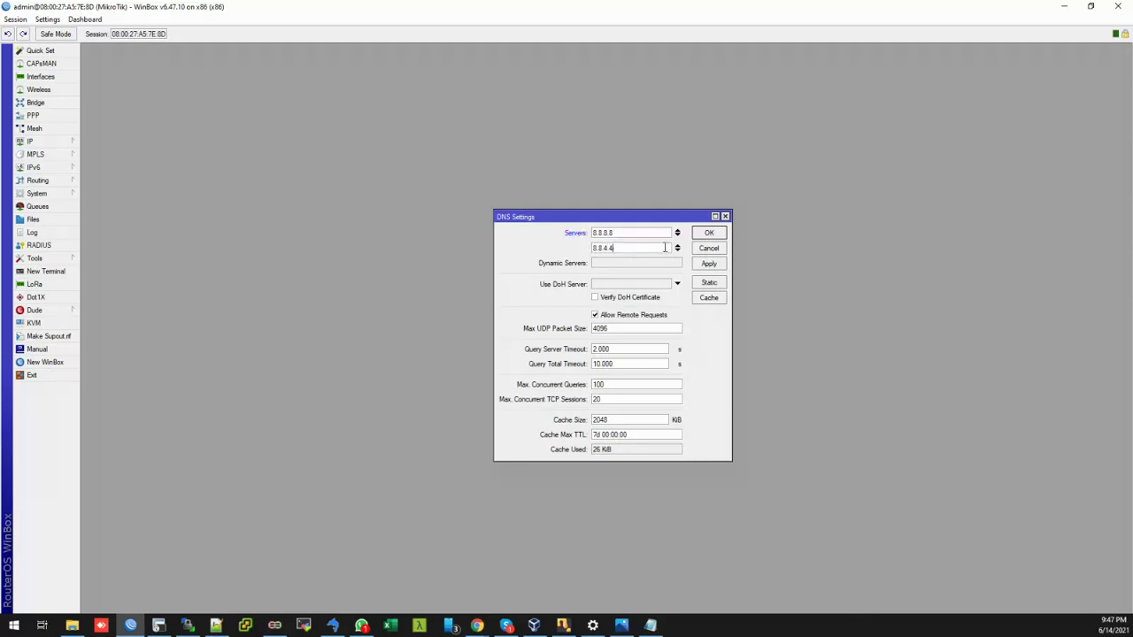
click(677, 252)
text(1.1.1.1)
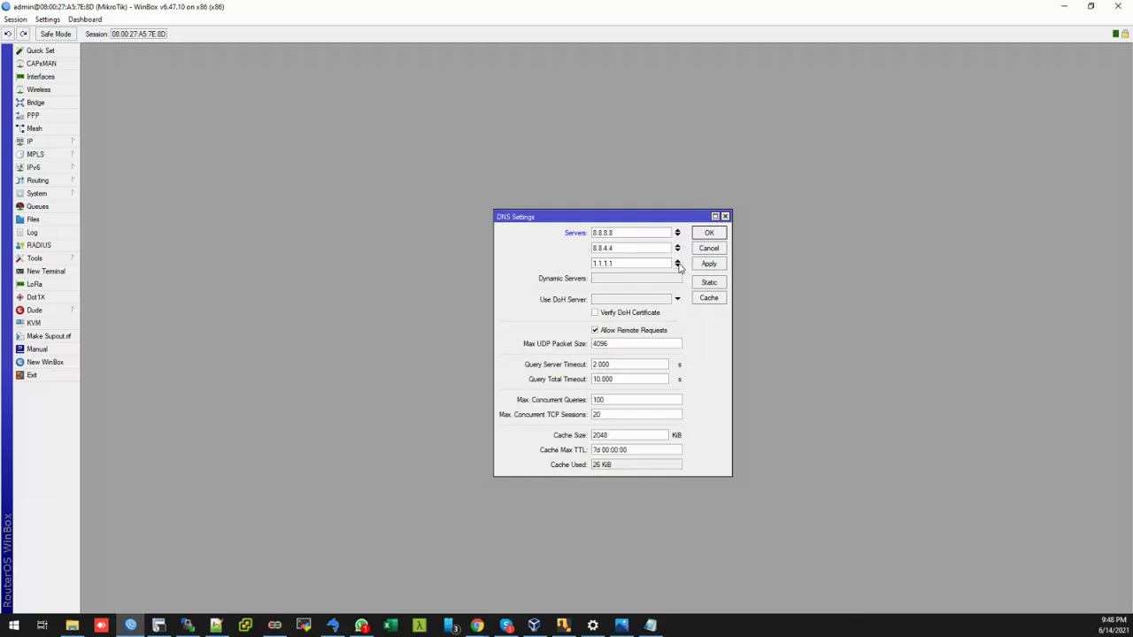
click(678, 264)
text(1.1.1.2)
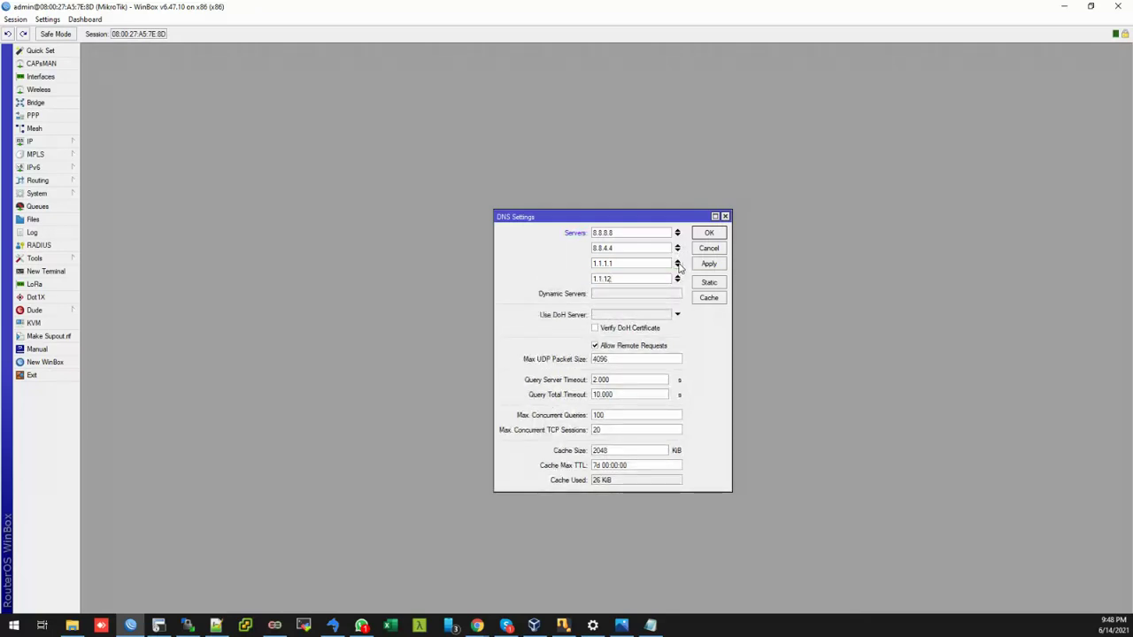
key(BackSpace)
text(.1)
Remove the extra DNS servers so that only 8.8.8.8 stays in the list
click(677, 279)
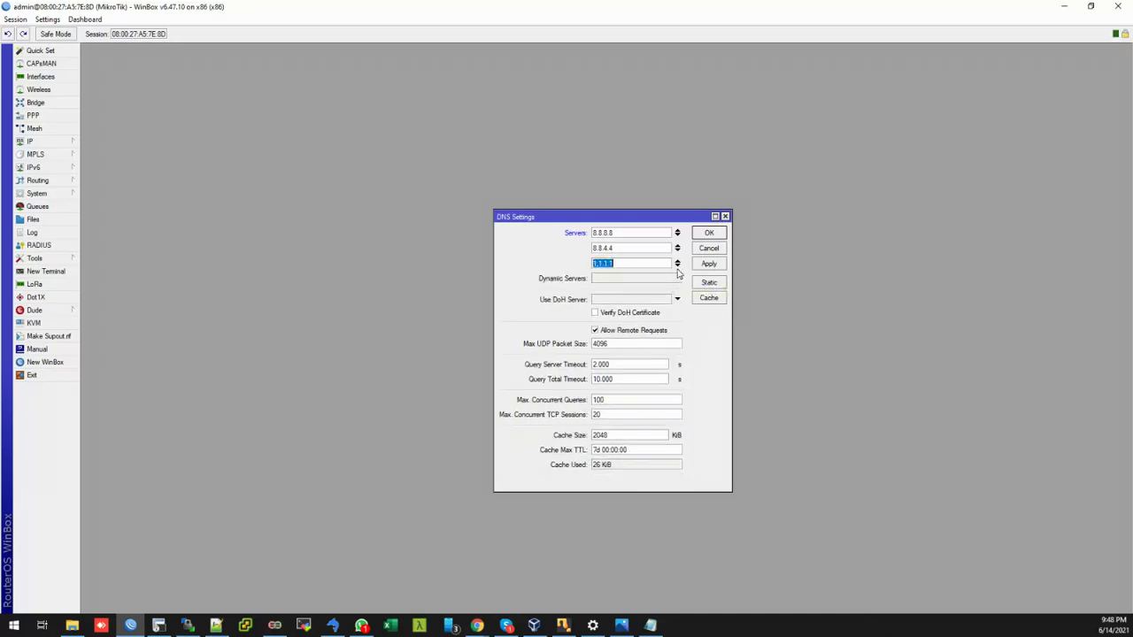
click(678, 263)
click(677, 248)
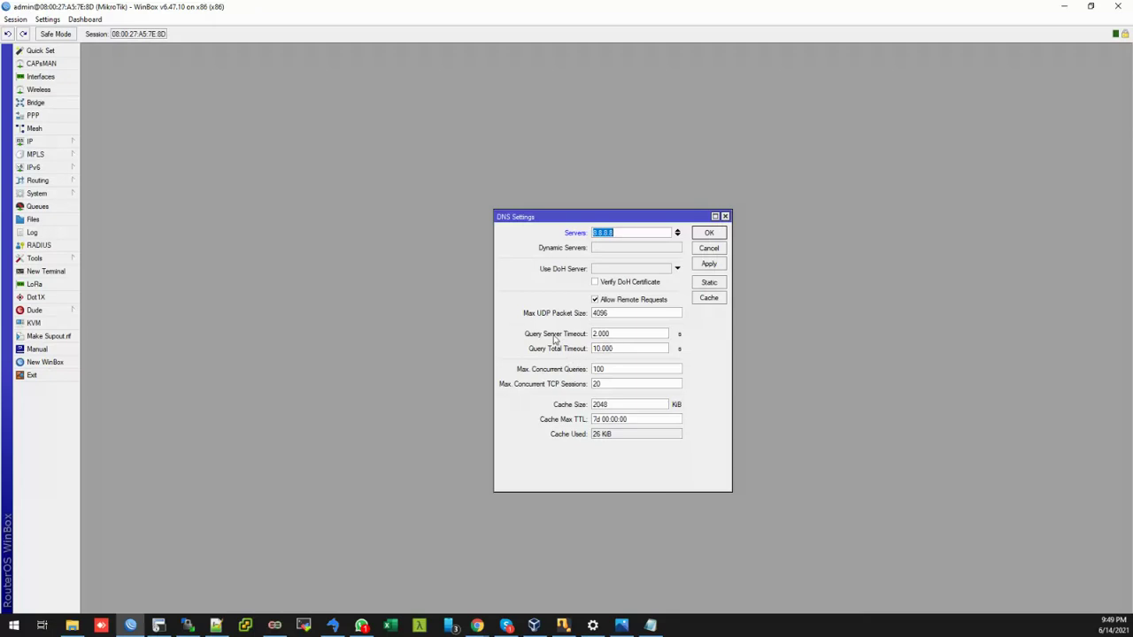
Review the query server timeout, maximum concurrent queries and cache size in the DNS settings
click(630, 332)
click(626, 371)
click(634, 405)
click(620, 408)
Check the advanced parameters and static DNS host entries topics in the Notepad outline and return to the DNS settings
click(651, 626)
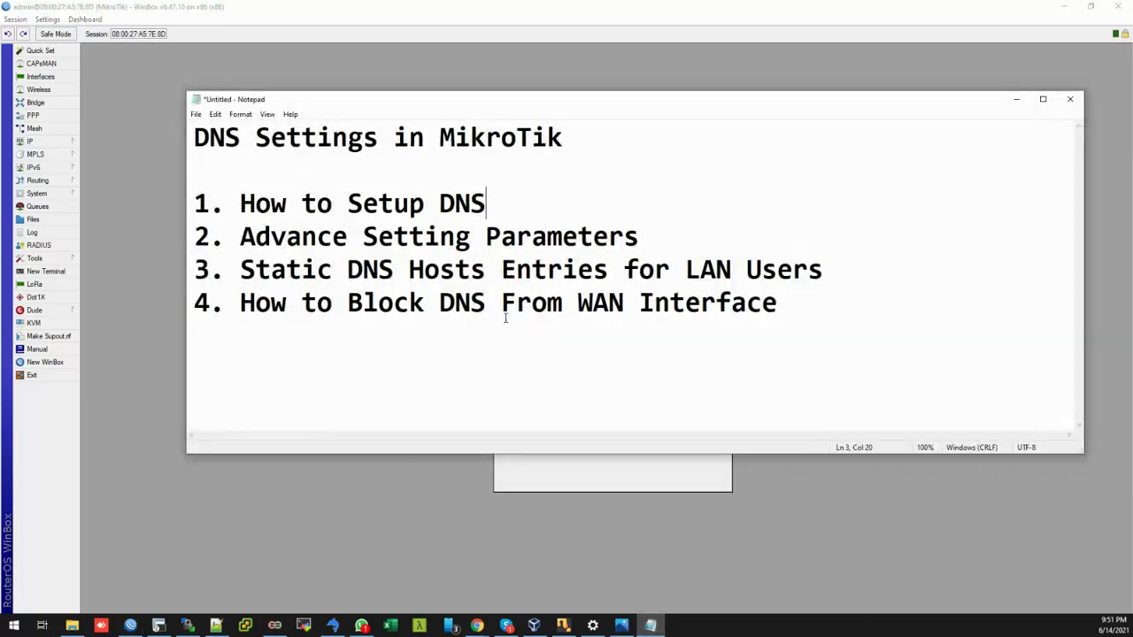
click(645, 237)
drag(242, 270, 194, 270)
click(242, 271)
click(1017, 106)
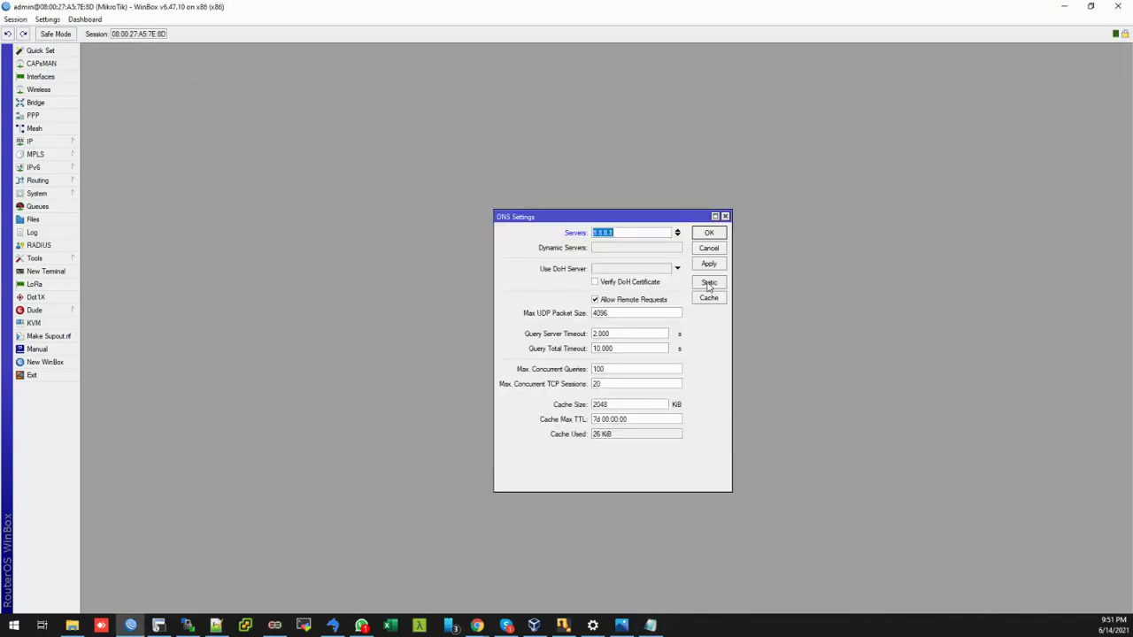
Create a new static DNS entry named xyz.com with record type A
click(709, 283)
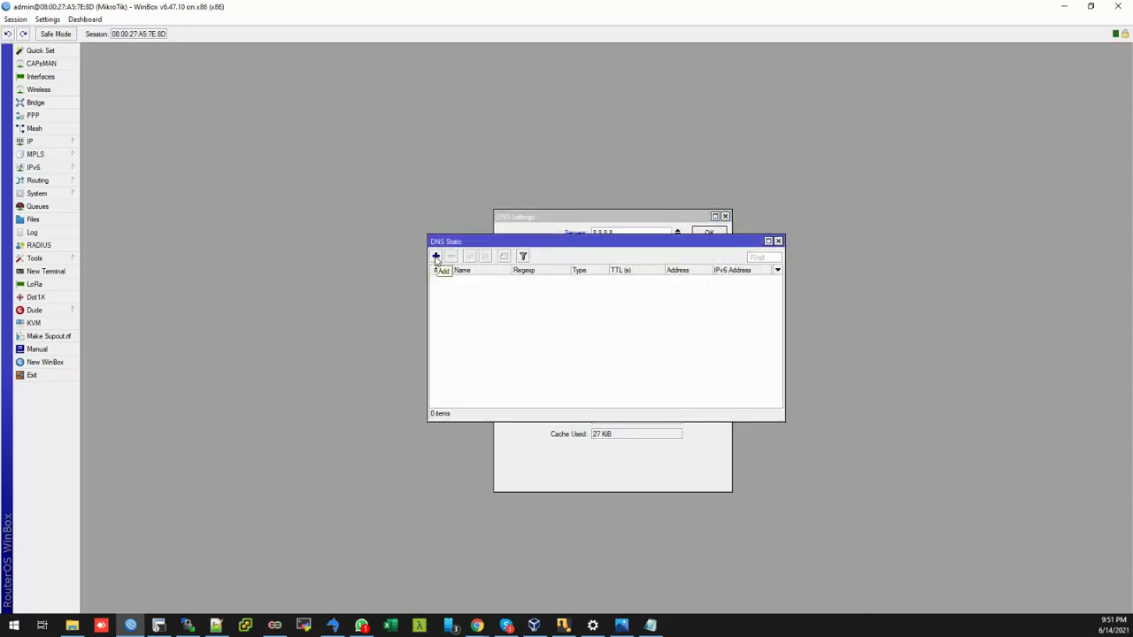
click(436, 257)
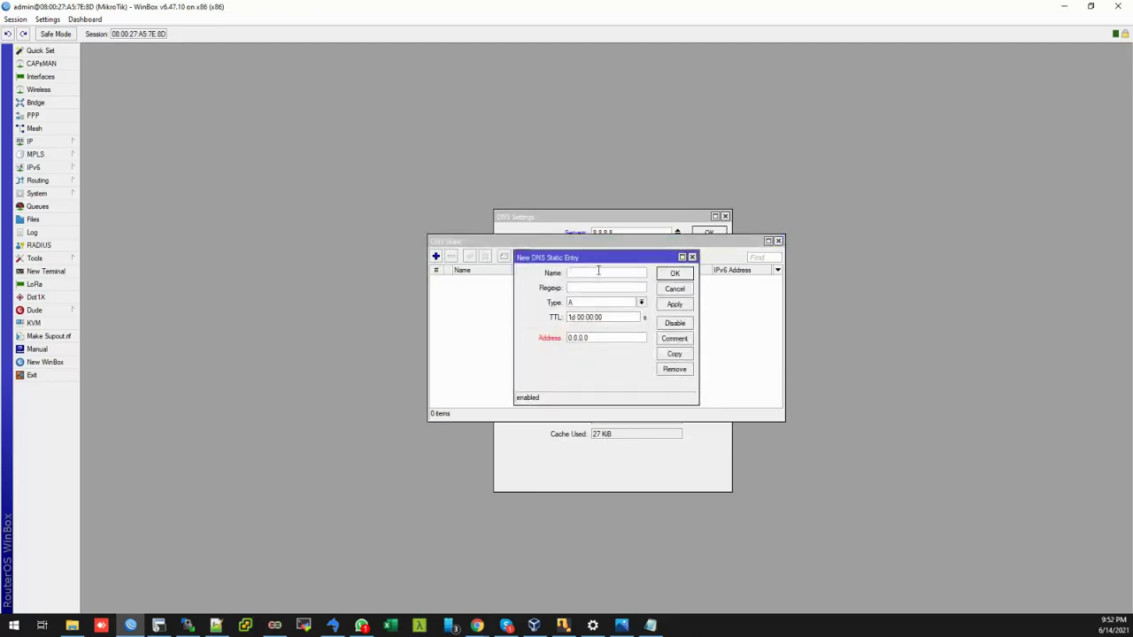
text(xyz.com)
click(641, 303)
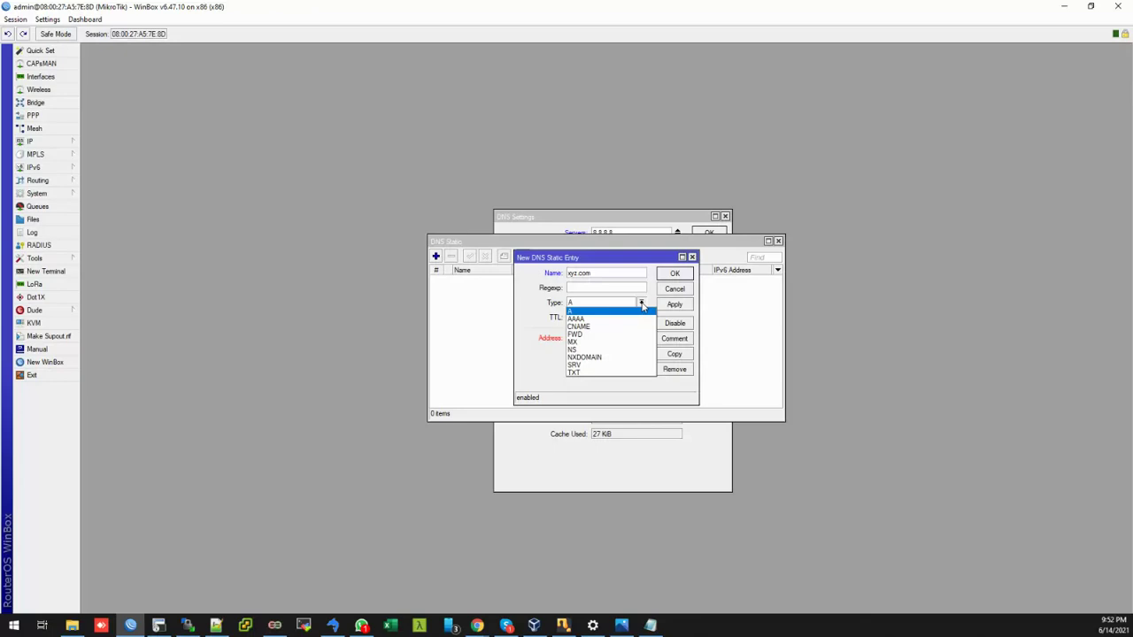
click(599, 274)
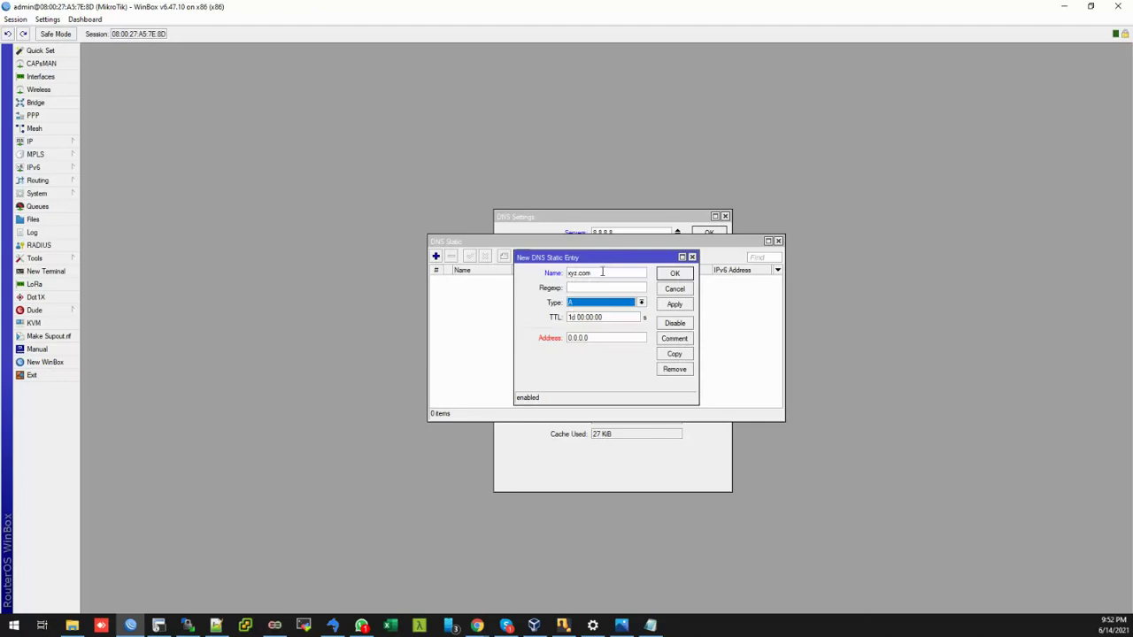
click(602, 273)
Set the xyz.com entry's address to 123.123.123.123 and save the entry
click(602, 342)
key(BackSpace)
key(BackSpace)
key(BackSpace)
key(BackSpace)
key(BackSpace)
key(BackSpace)
key(BackSpace)
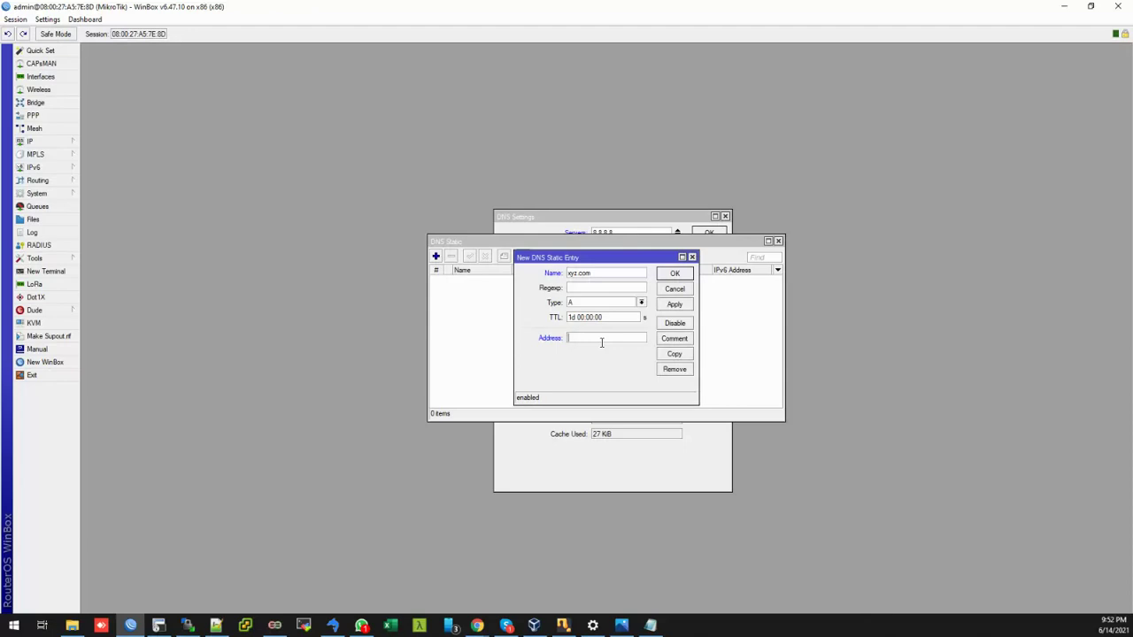
text(123.123.123.123)
double_click(622, 341)
click(623, 341)
click(675, 307)
click(675, 274)
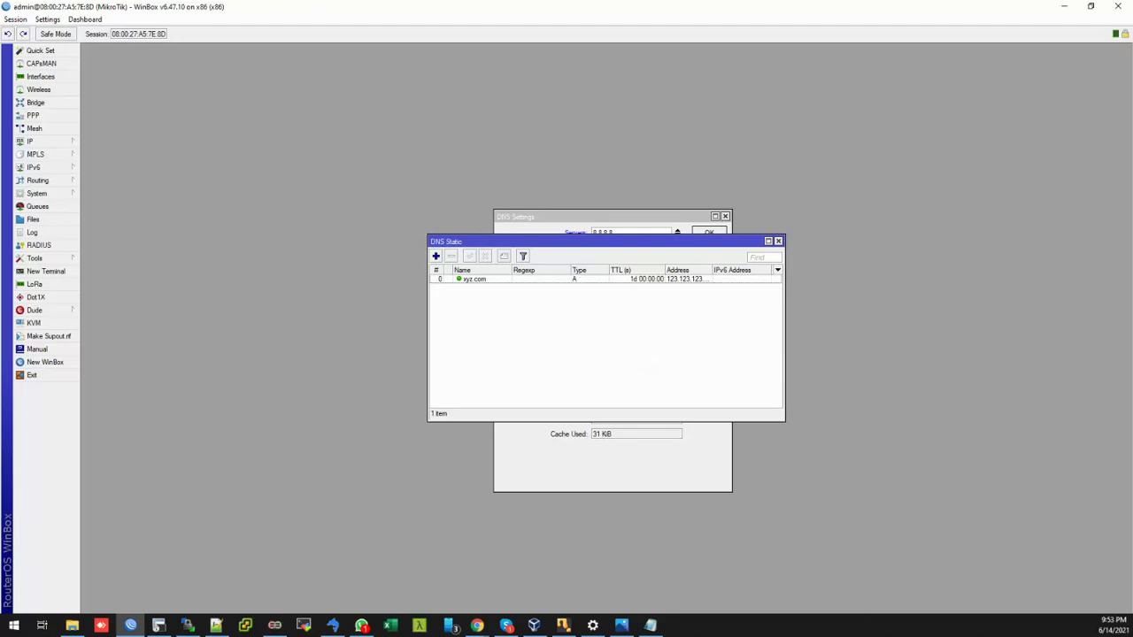
Ping xyz.com from a new router terminal to test the static entry, and close the terminal
click(478, 626)
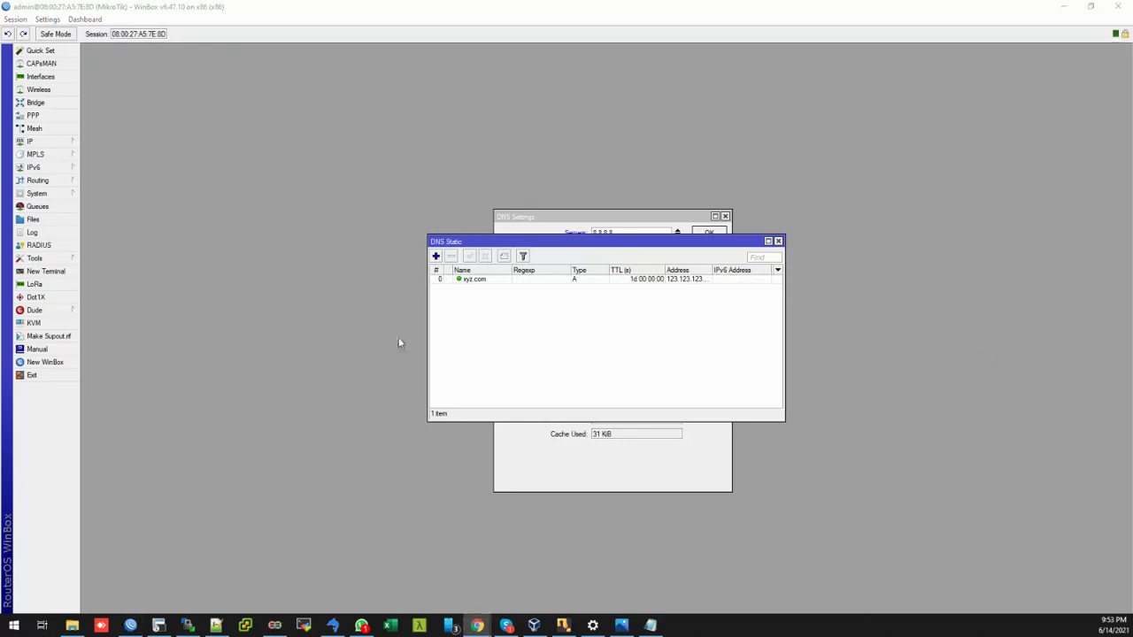
click(54, 276)
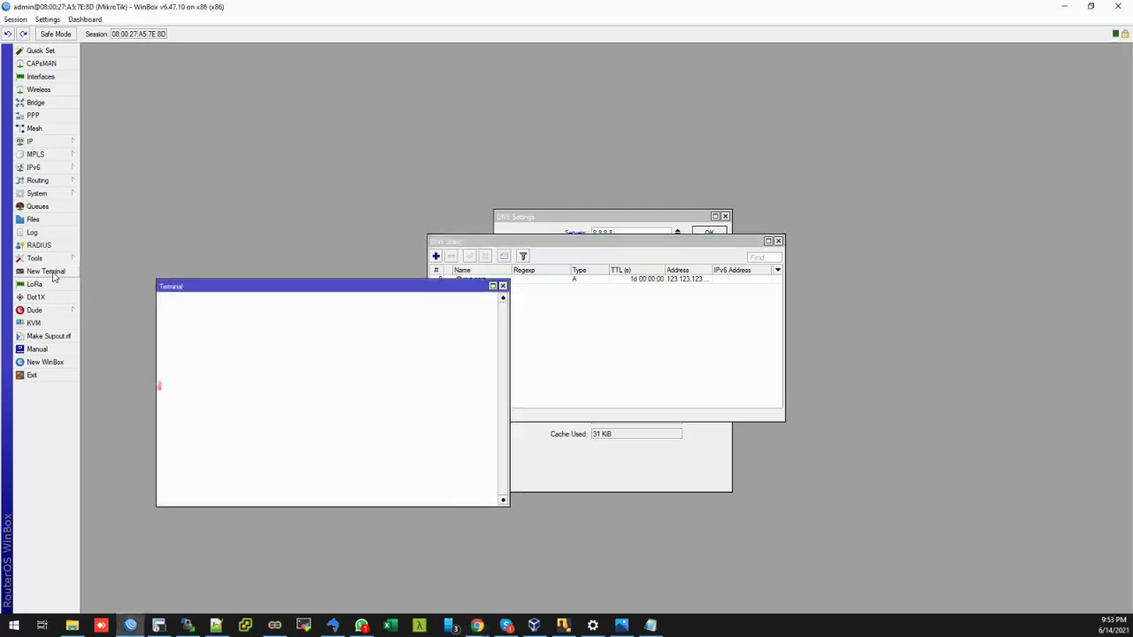
text(ping)
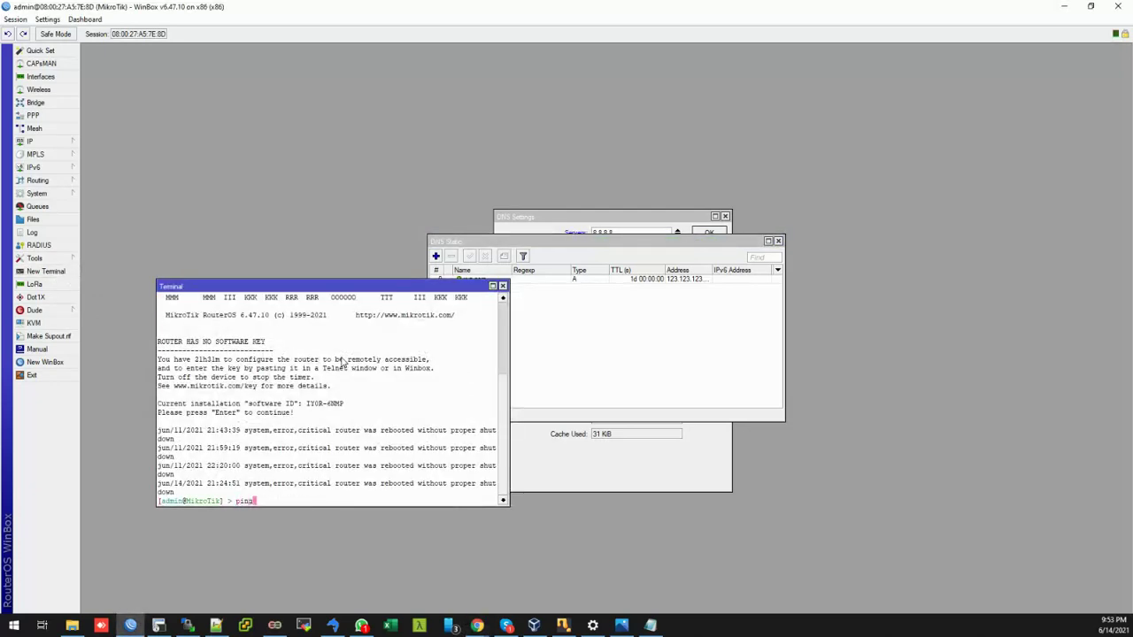
text( 8yz.com)
key(Return)
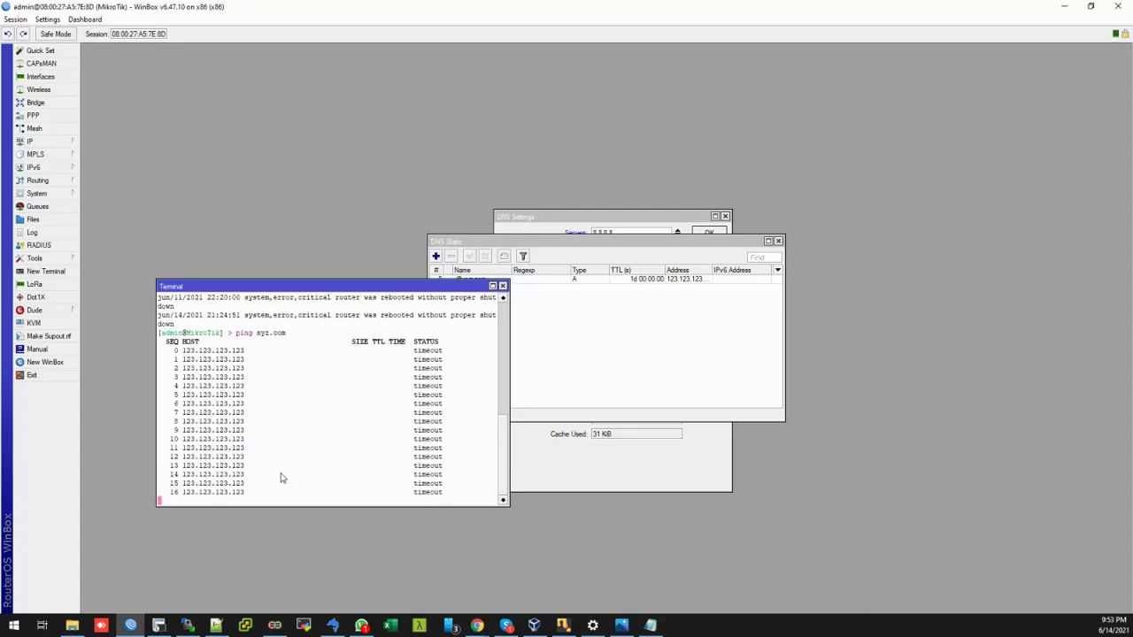
click(503, 287)
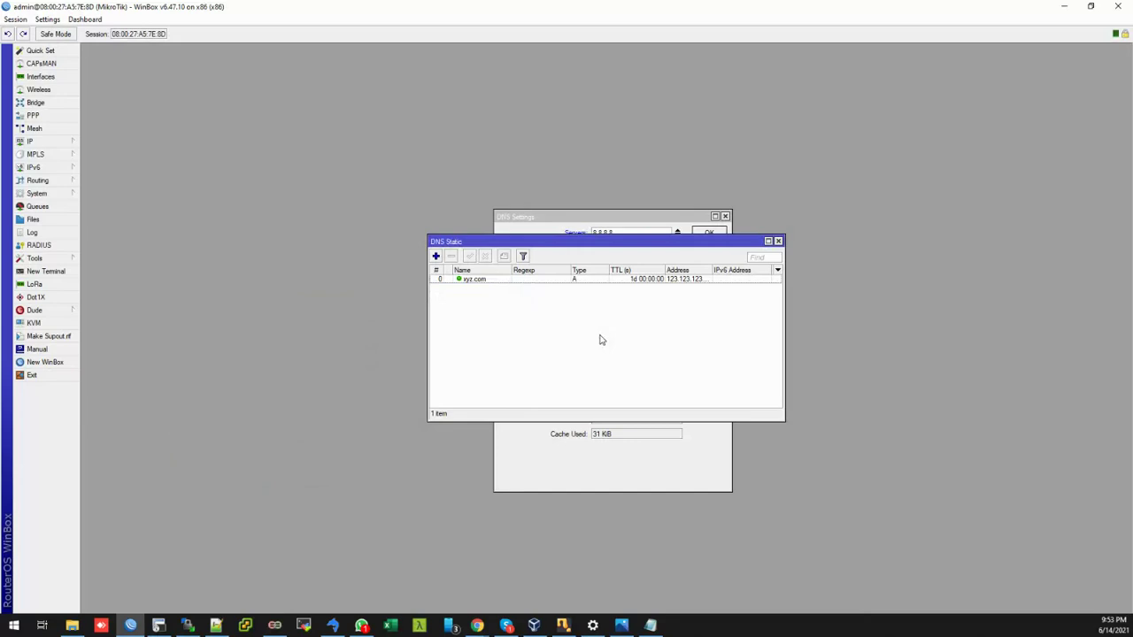
Check the topic on blocking DNS from the WAN interface in the Notepad outline and return to WinBox
click(650, 625)
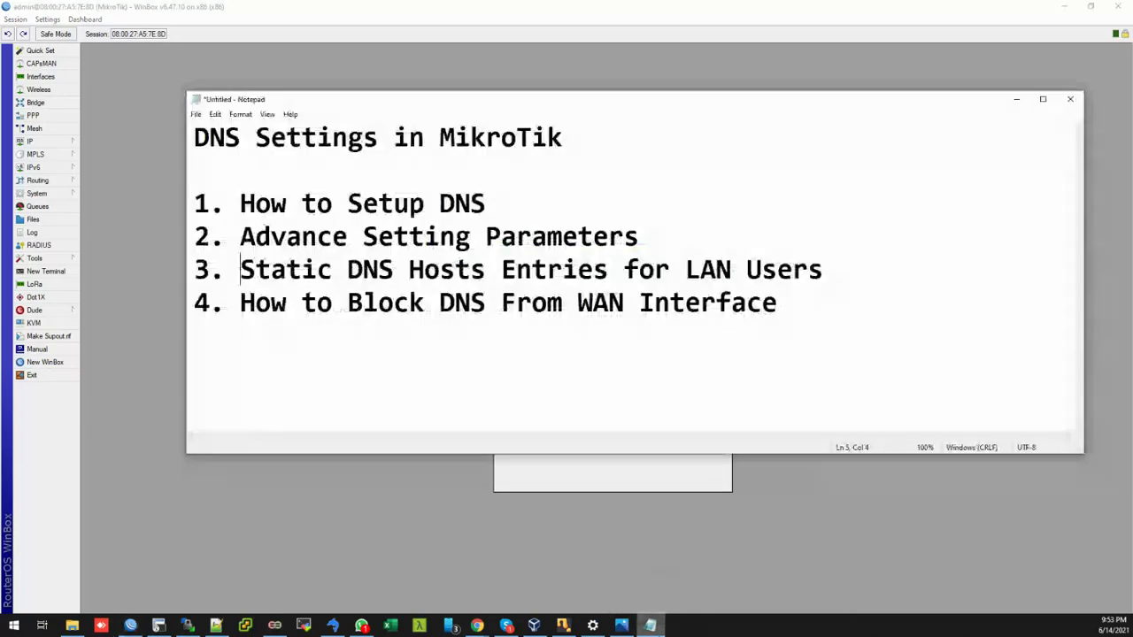
click(828, 271)
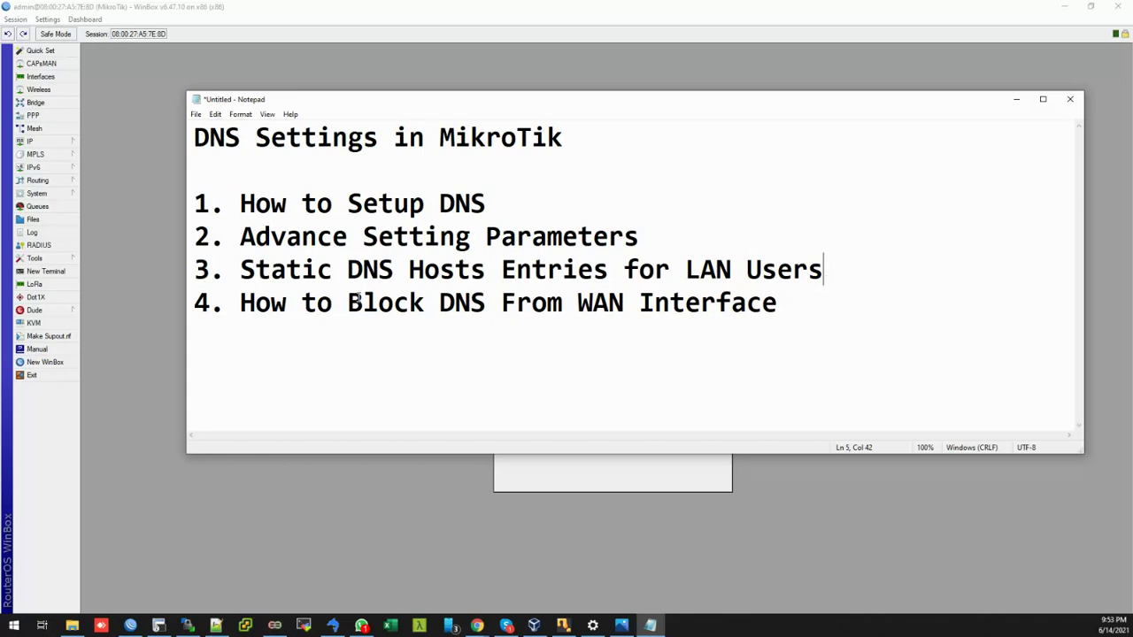
click(1016, 99)
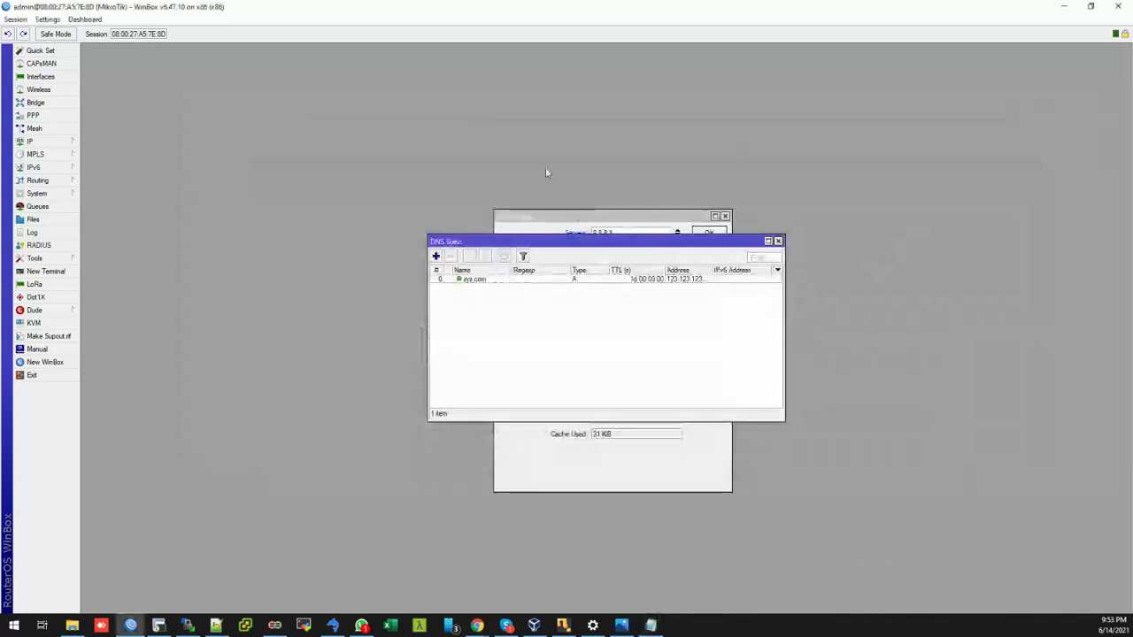
Open the router's firewall filter rules
click(71, 141)
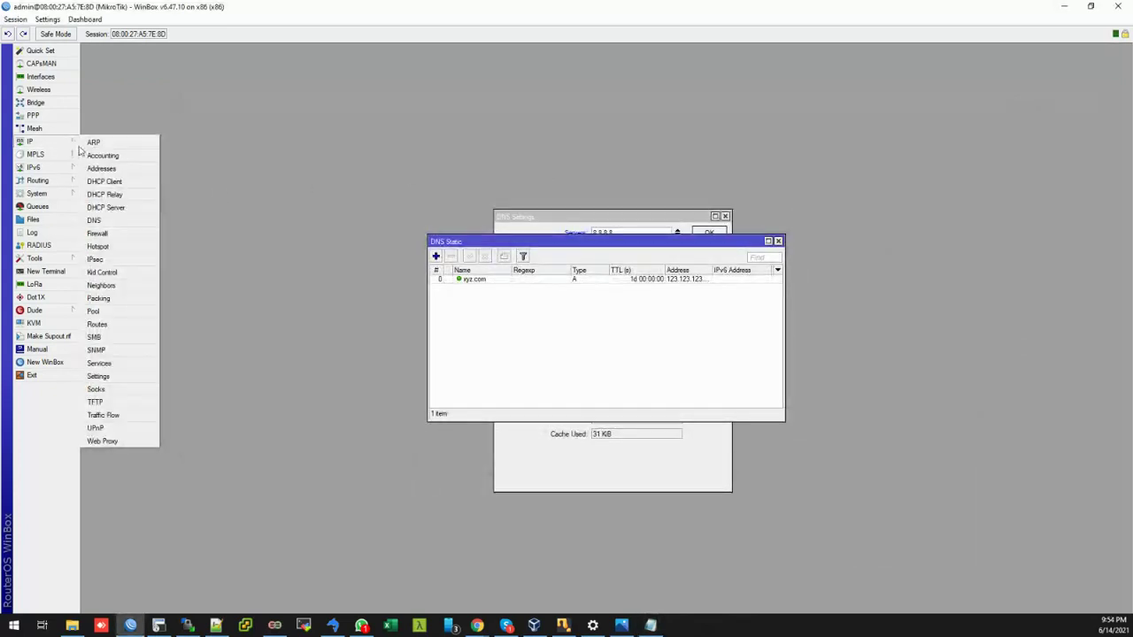
click(97, 234)
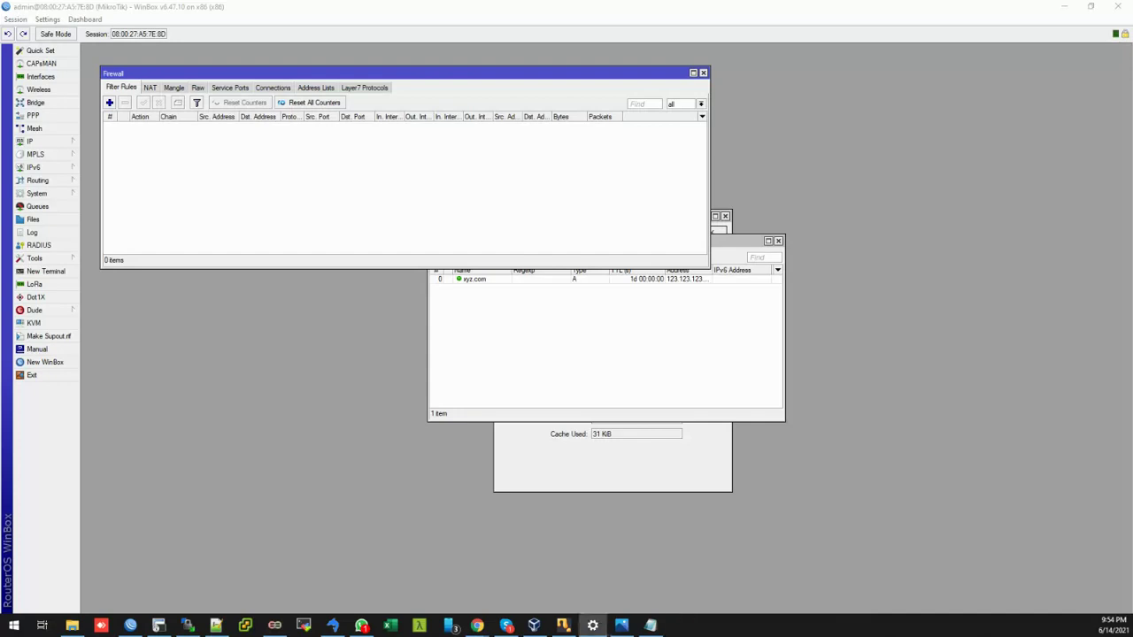
drag(1058, 246, 704, 128)
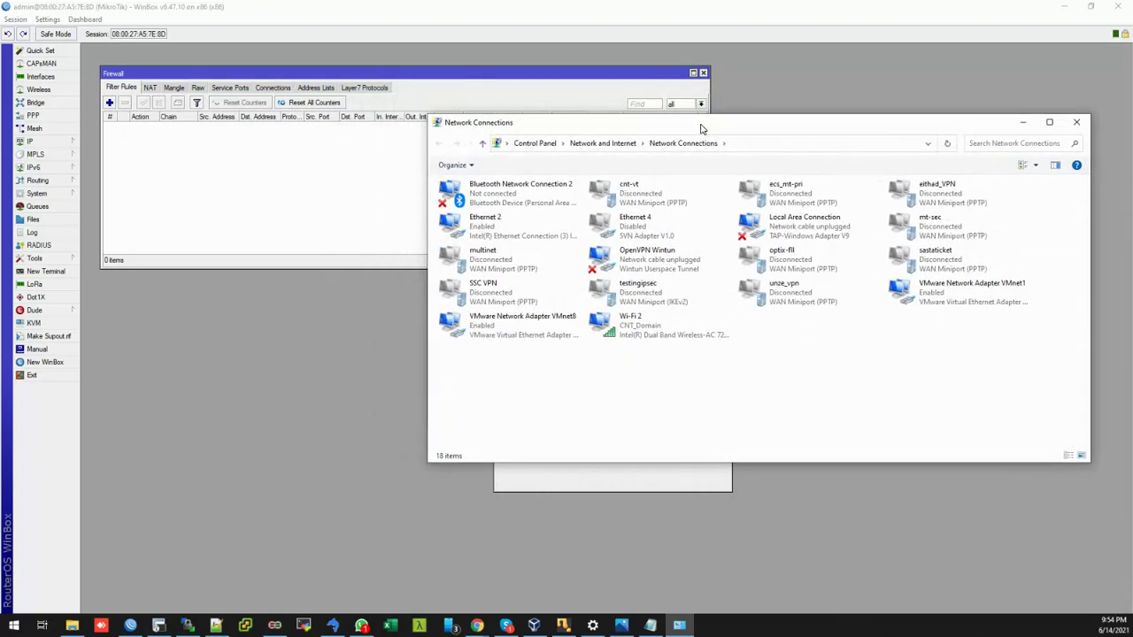
click(632, 329)
right_click(632, 329)
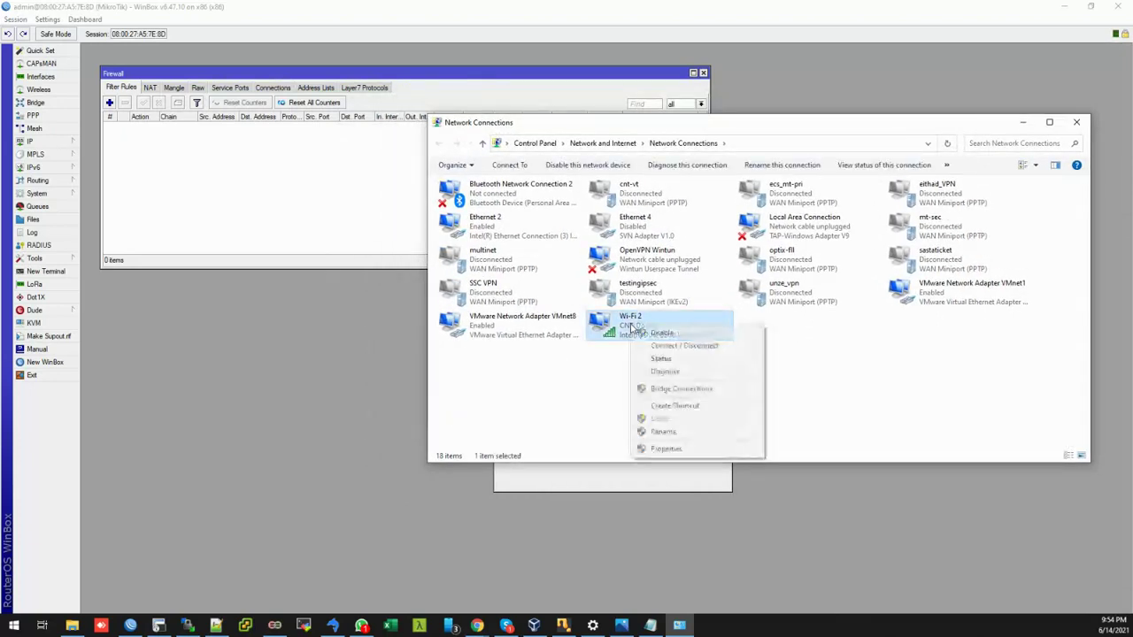
click(321, 189)
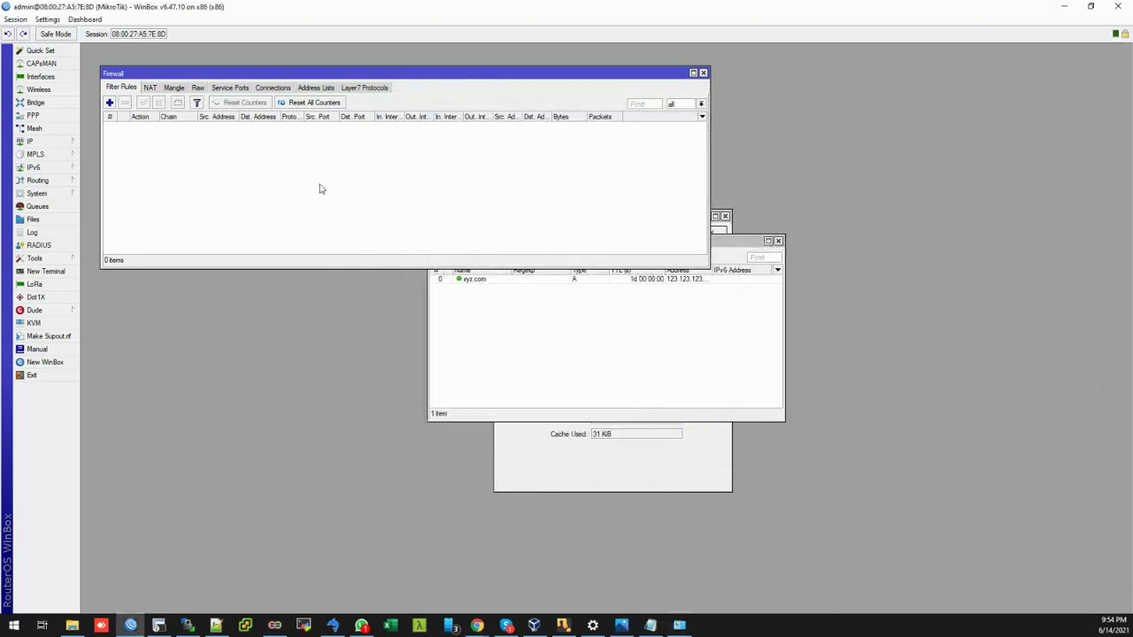
Start a new firewall filter rule and set its chain to input, consulting the network diagram in Photos
click(110, 103)
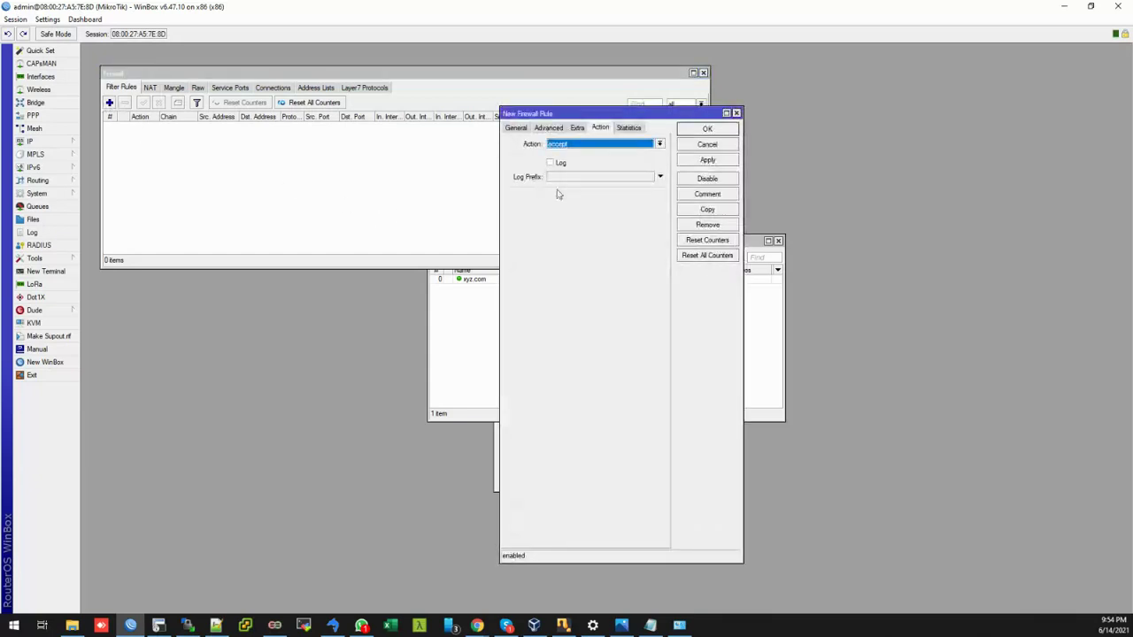
click(516, 128)
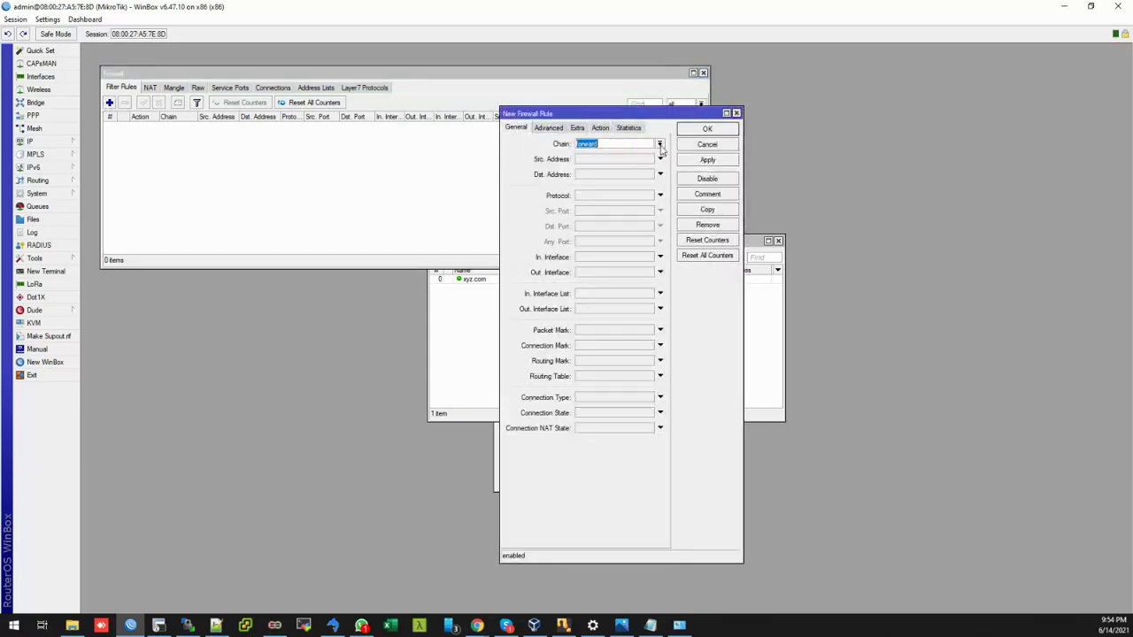
click(661, 146)
click(621, 625)
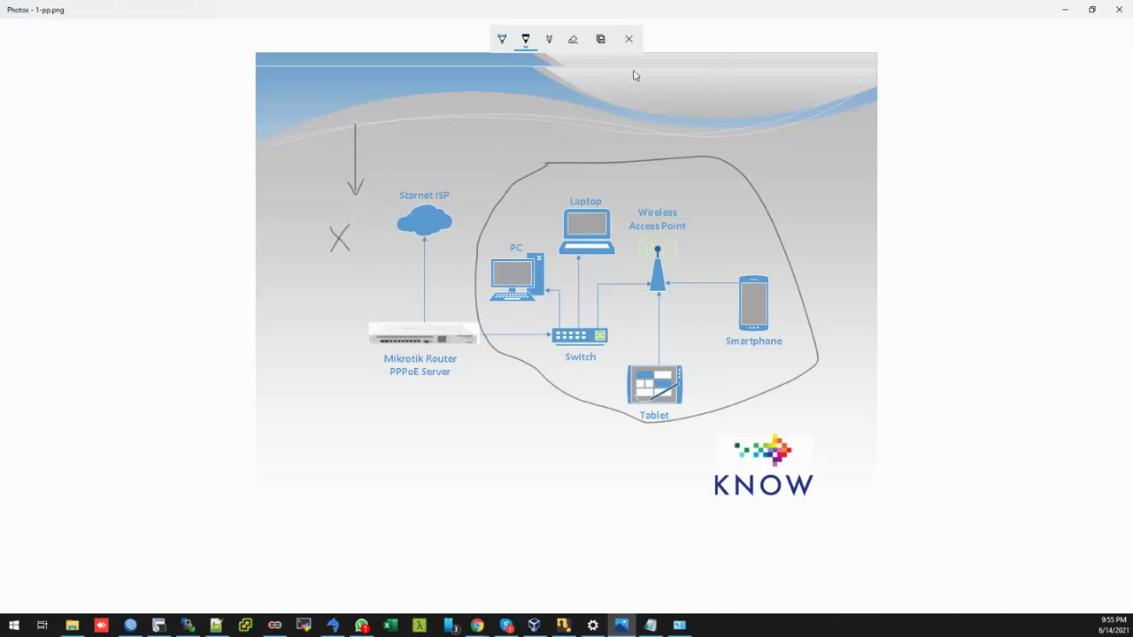
click(1066, 12)
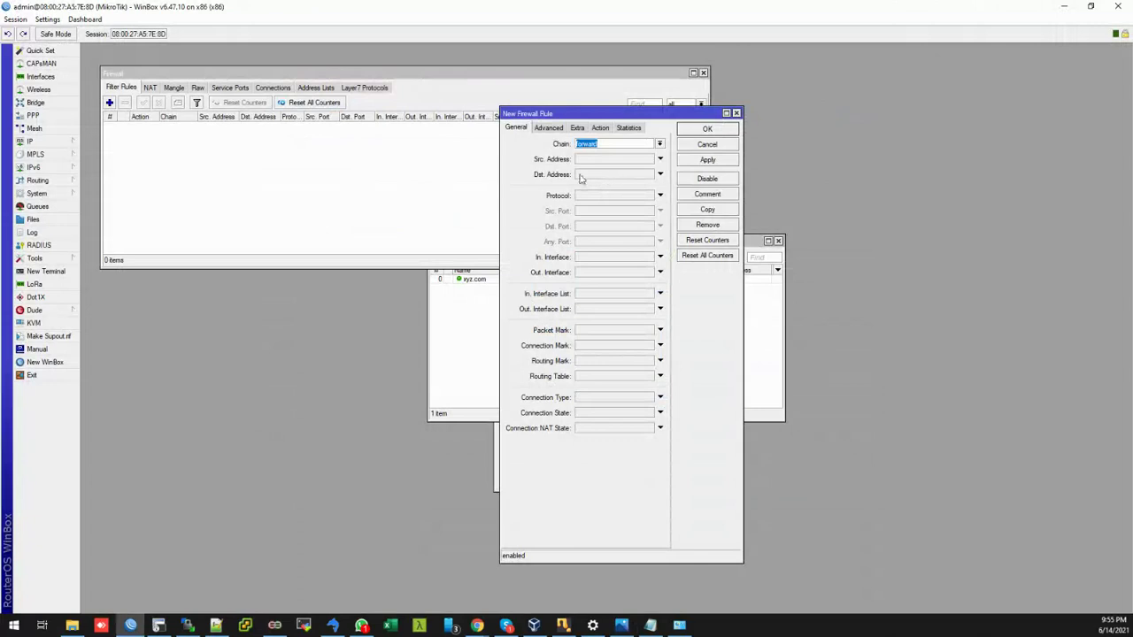
click(661, 145)
click(611, 165)
Set the new input-chain firewall rule's protocol to udp
click(623, 196)
click(622, 200)
key(Down)
key(Down)
key(Down)
key(Down)
key(Down)
key(Down)
key(Down)
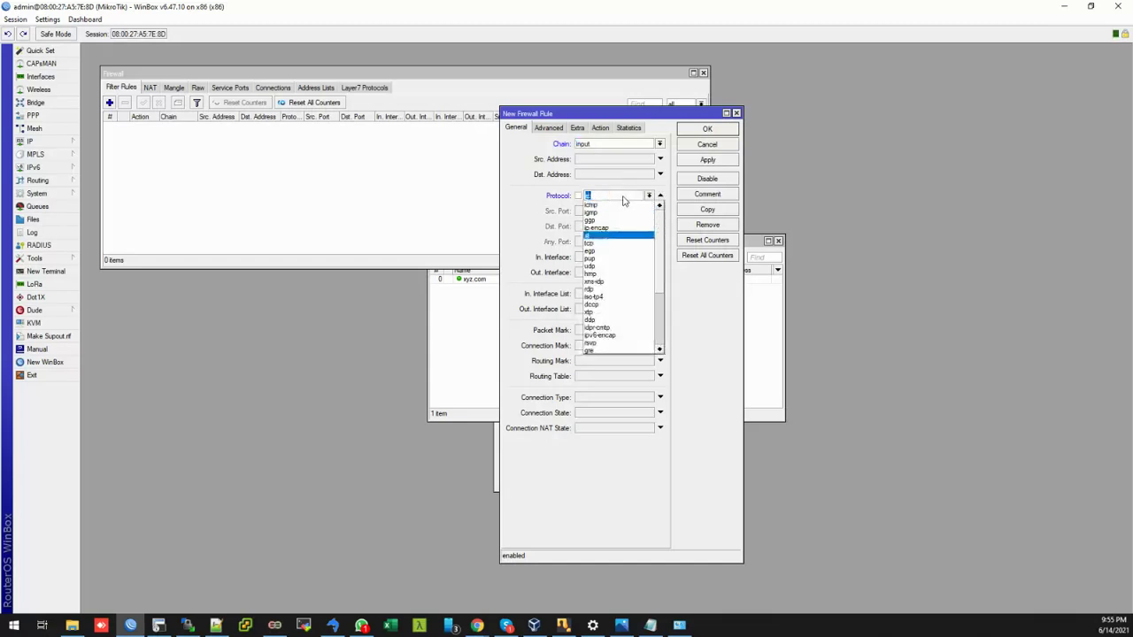
key(Down)
key(Return)
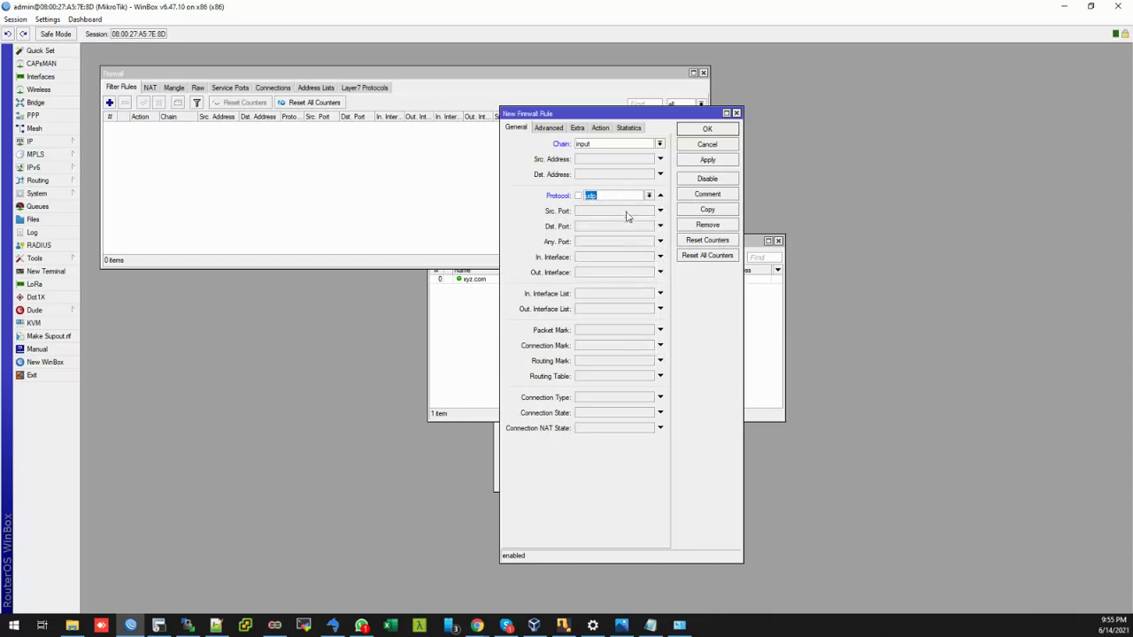
Set the rule's destination port to 53 and its incoming interface to ether1-WAN
click(619, 229)
click(629, 257)
key(Down)
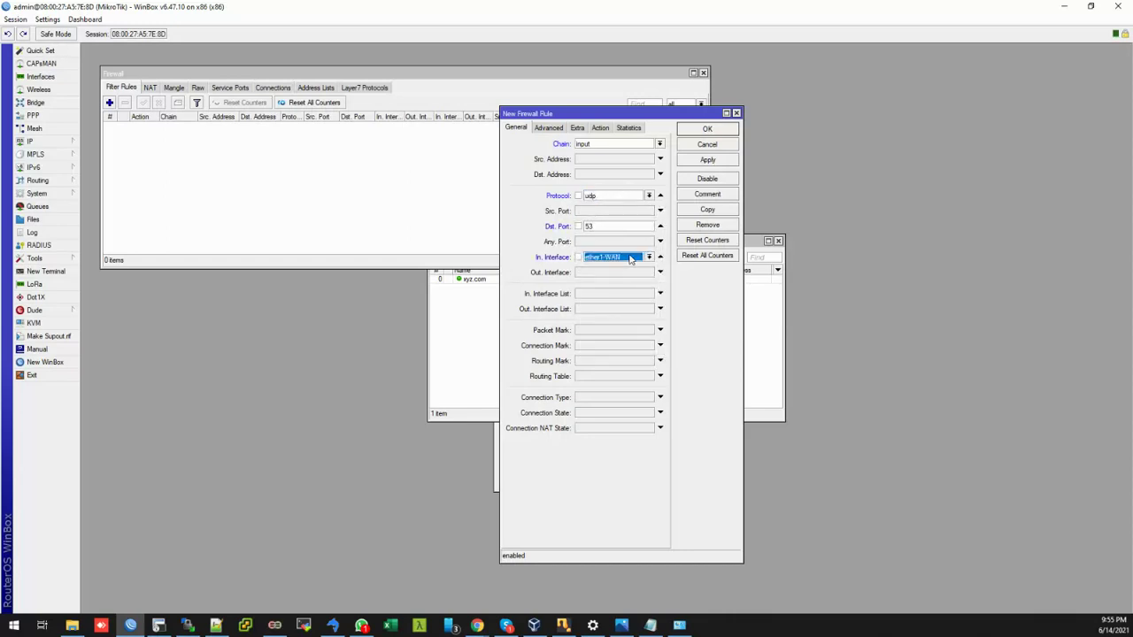
Enable logging for the accept rule with the log prefix "DNS Query" and save the rule
click(600, 128)
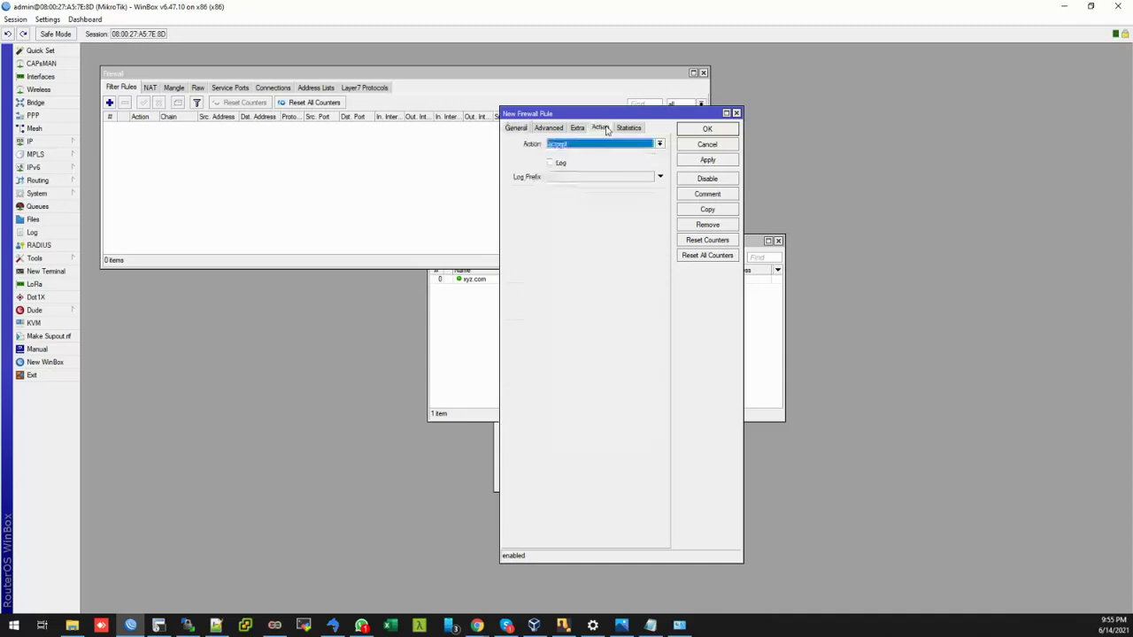
click(551, 162)
click(576, 178)
text(DNS)
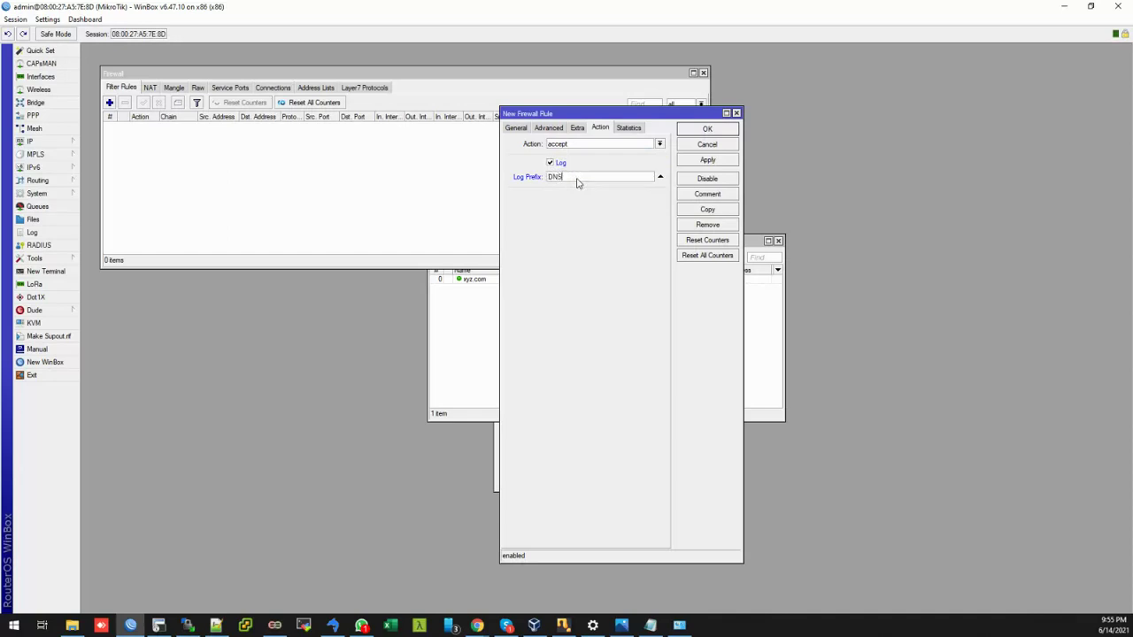
text( Query)
click(708, 161)
click(707, 129)
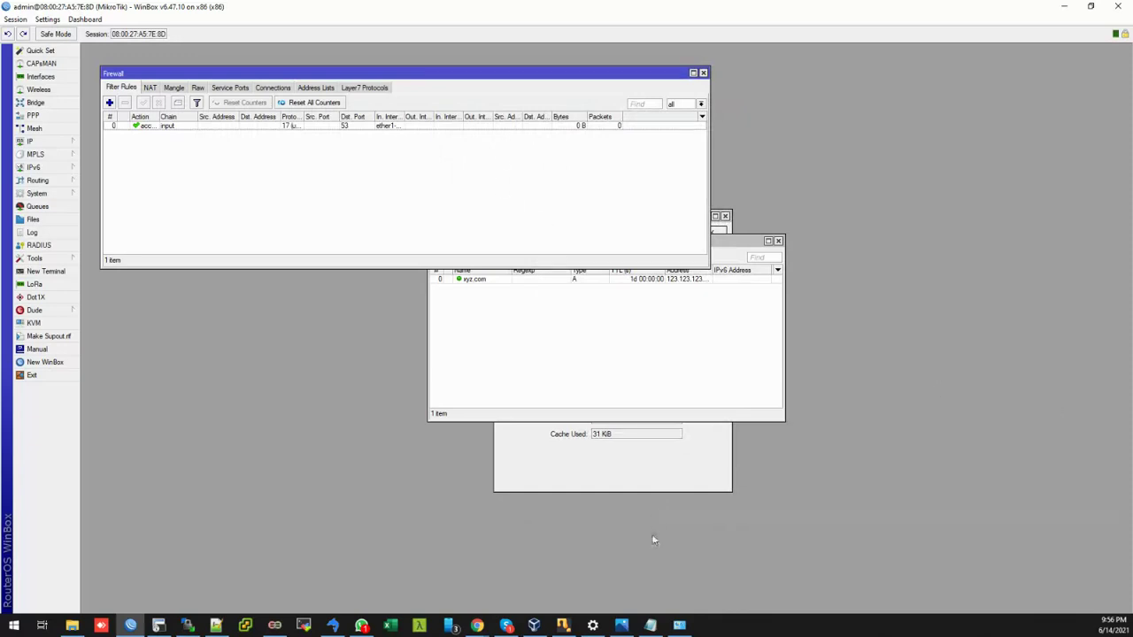
Switch to Network Connections and open the Internet Protocol Version 4 properties of the Wi-Fi 2 adapter
click(679, 625)
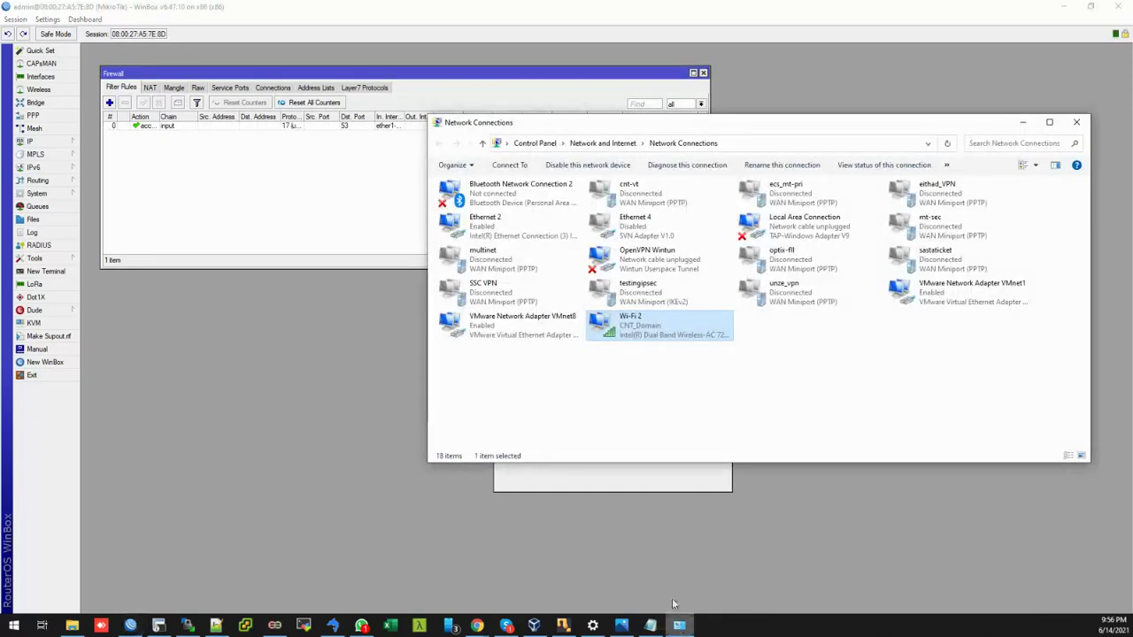
right_click(644, 329)
click(684, 456)
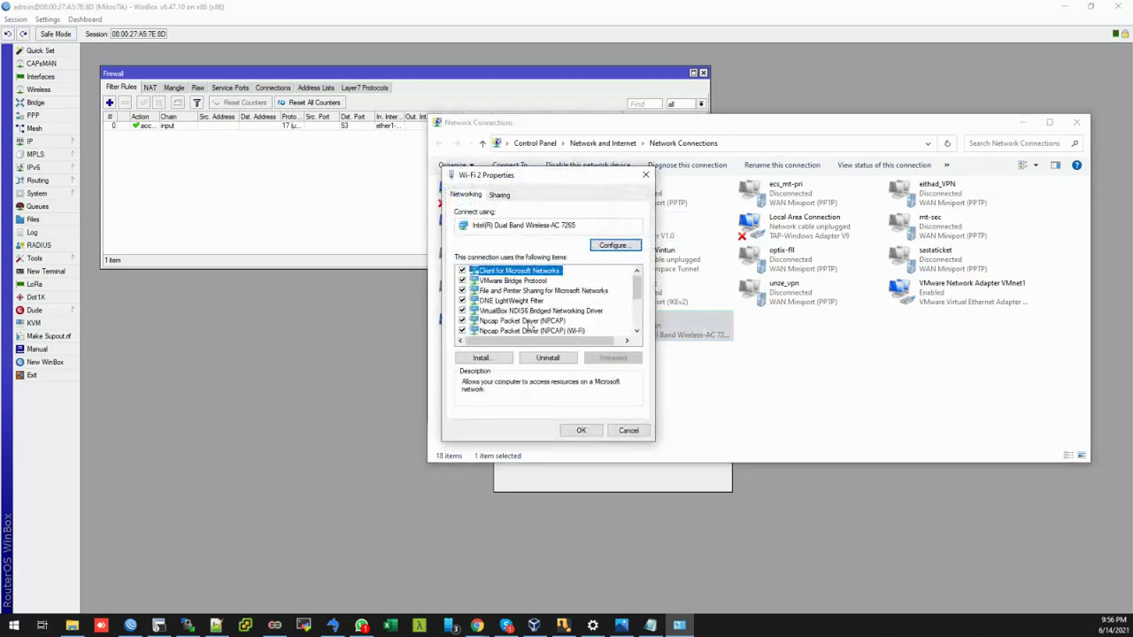
scroll(531, 324, down, 2)
double_click(542, 302)
Keep the Wi-Fi 2 adapter's IP address automatic, set its preferred DNS server to 192.168.50.231, and save the adapter properties
click(543, 305)
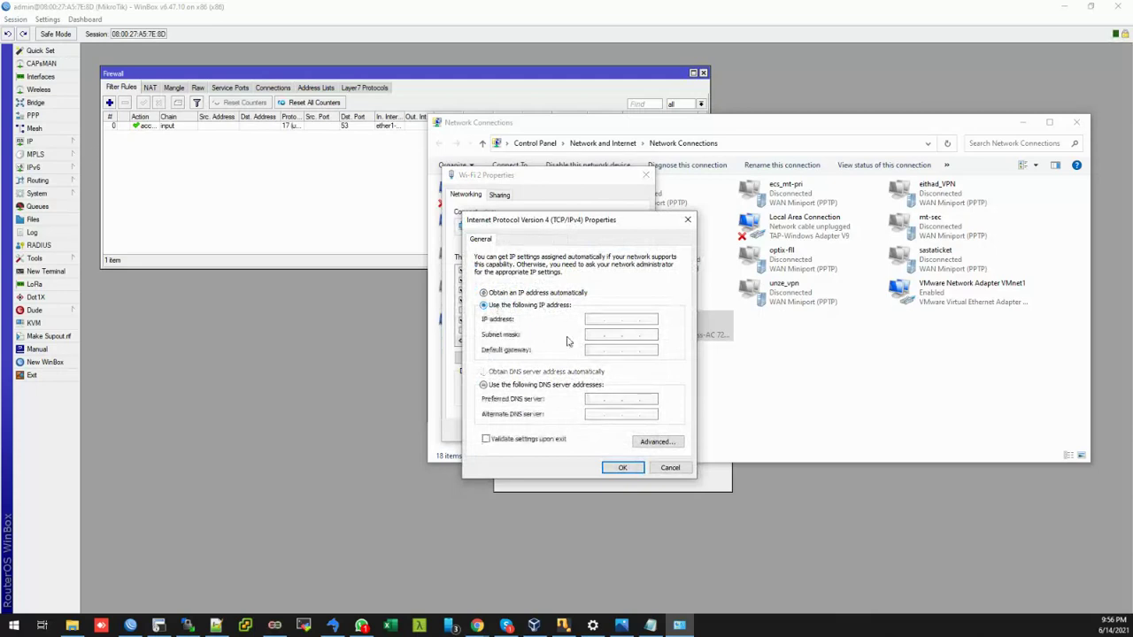
click(504, 295)
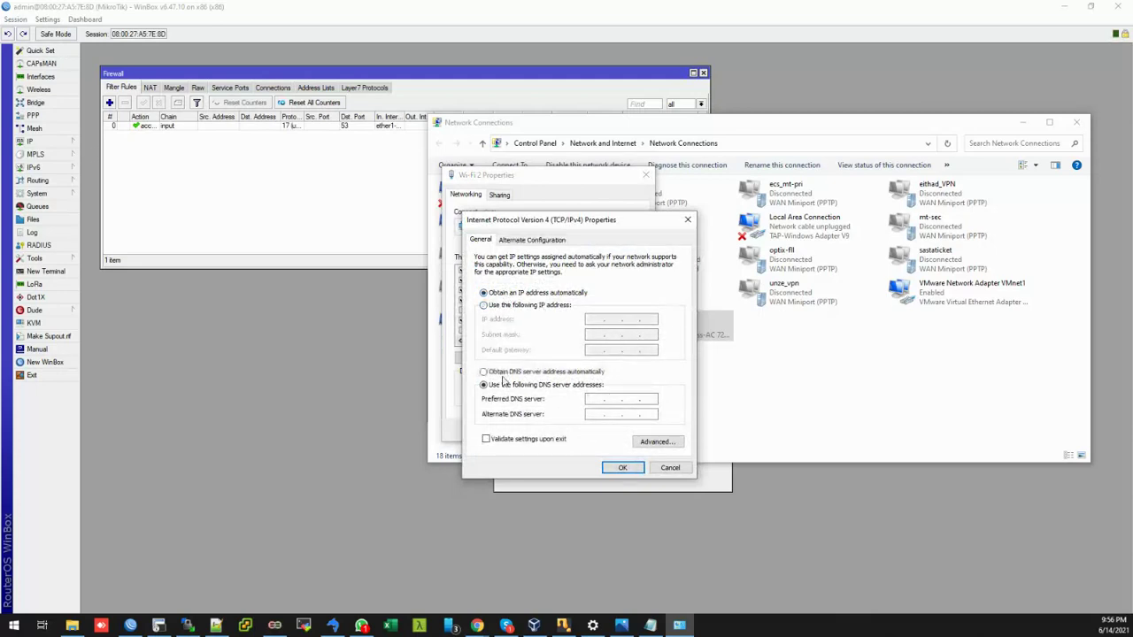
click(599, 398)
text(192 . 168 . 50 . 231)
click(632, 467)
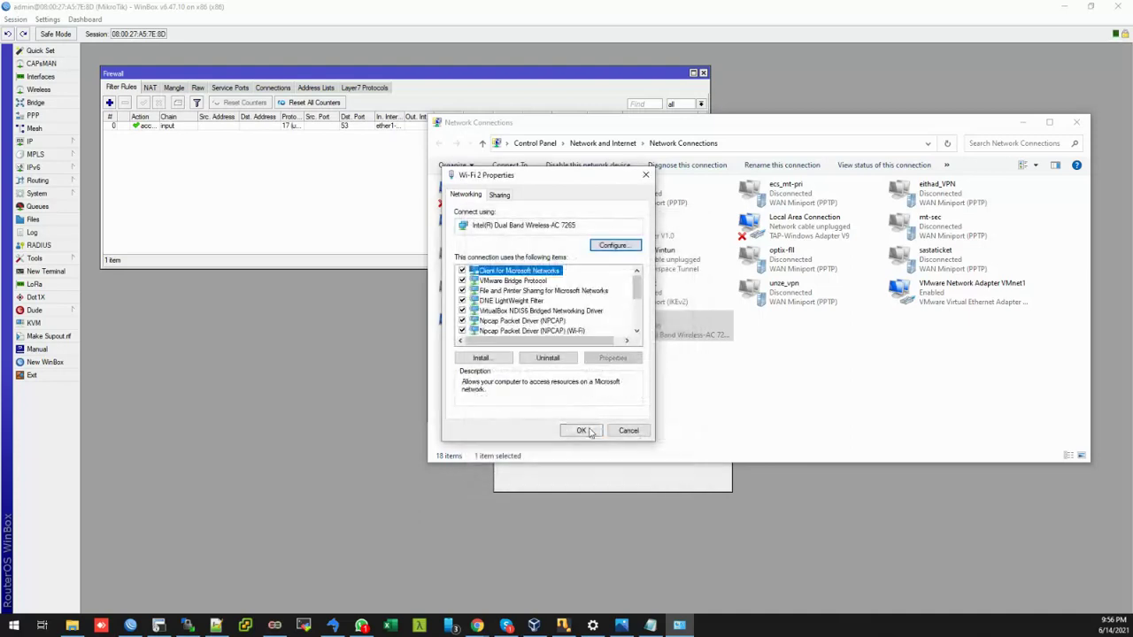
click(582, 431)
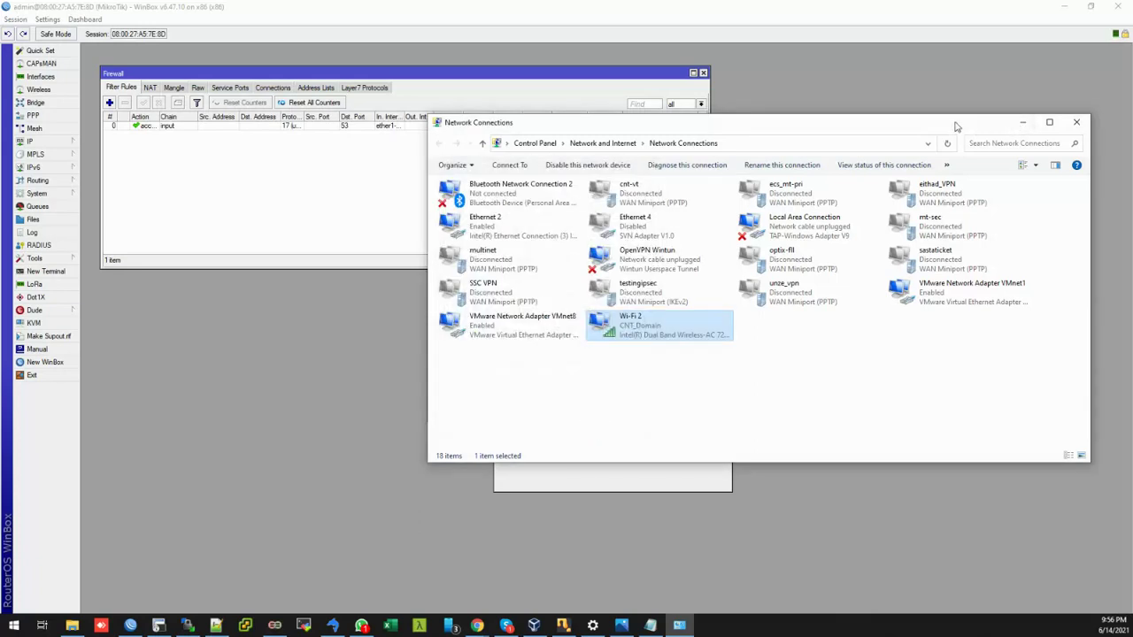
Run ipconfig /all in Command Prompt and check the DNS server listed for the Wi-Fi 2 adapter, keeping the firewall rule counters in view
drag(956, 124, 953, 239)
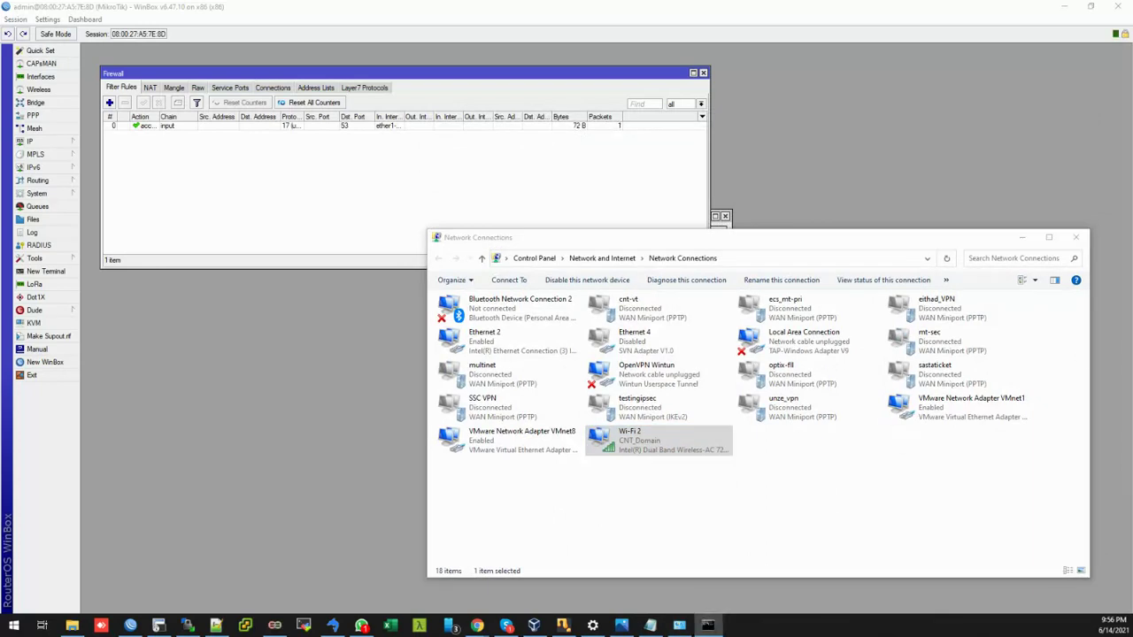
click(668, 360)
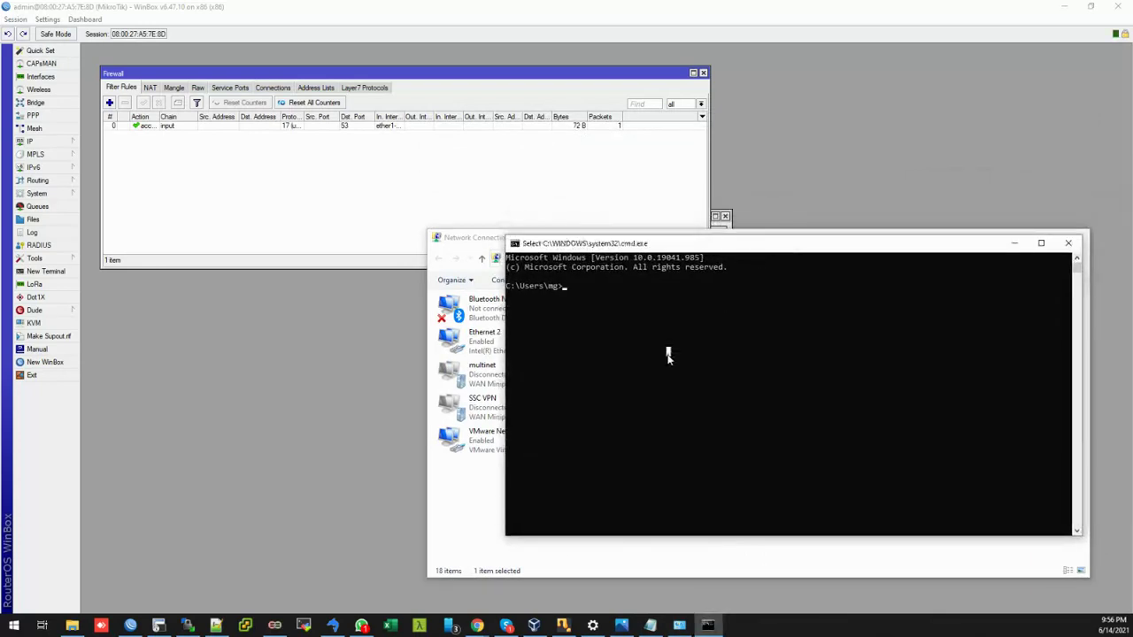
text(ipconfig)
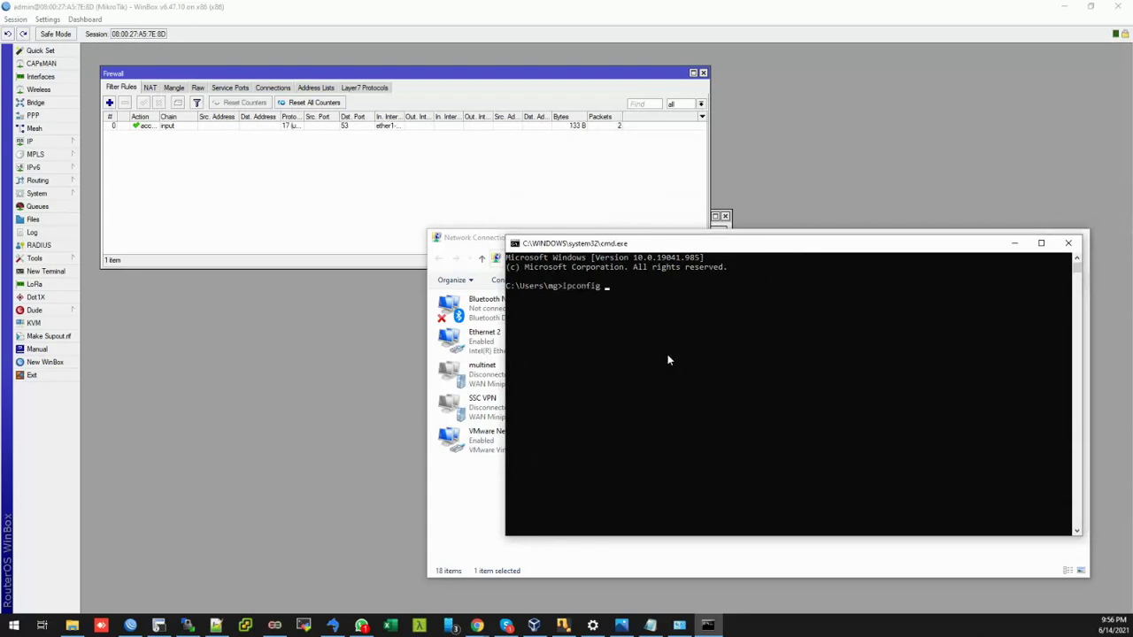
text( /all)
key(Return)
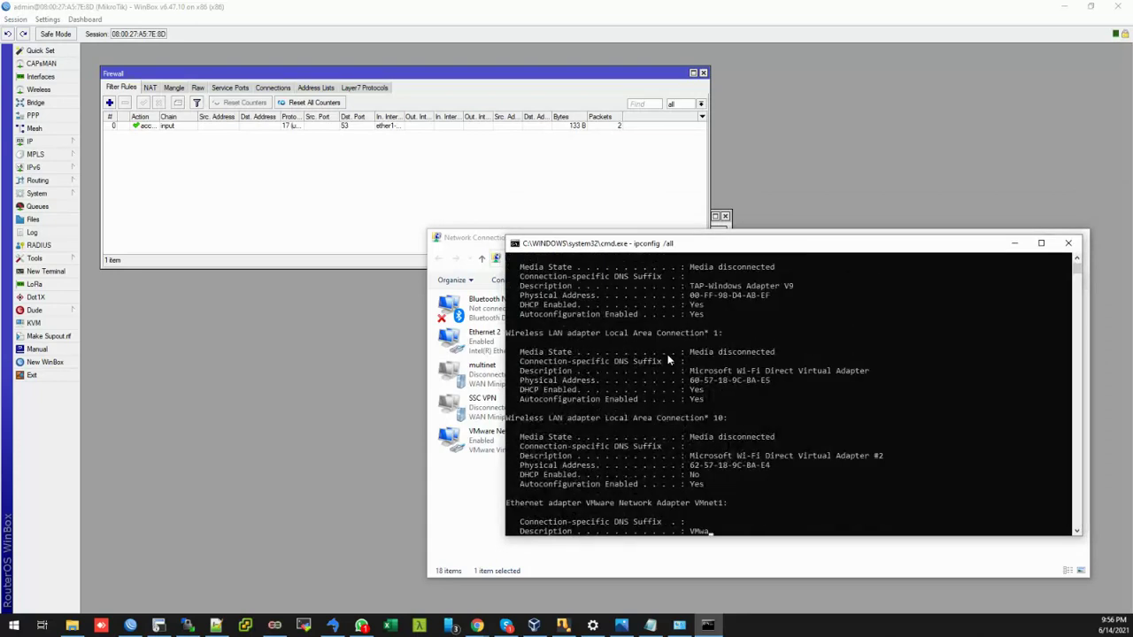
drag(761, 423, 523, 426)
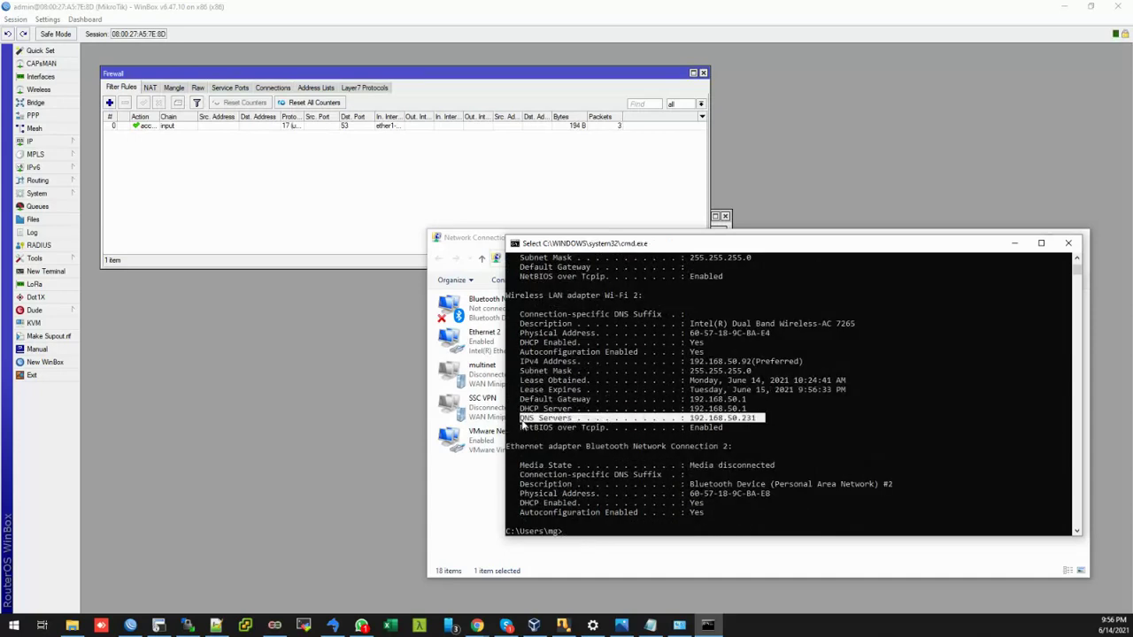
right_click(669, 441)
Ping google.com from Command Prompt, first with the default count and again continuously with -t, checking the firewall rule's counters
text(ping google.com)
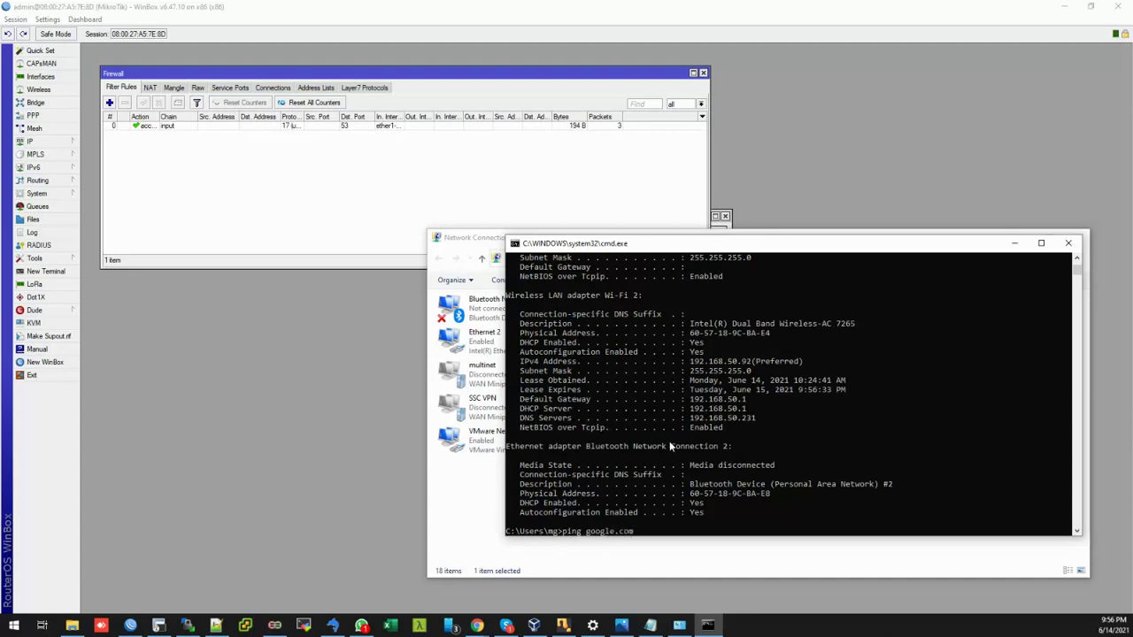
key(Return)
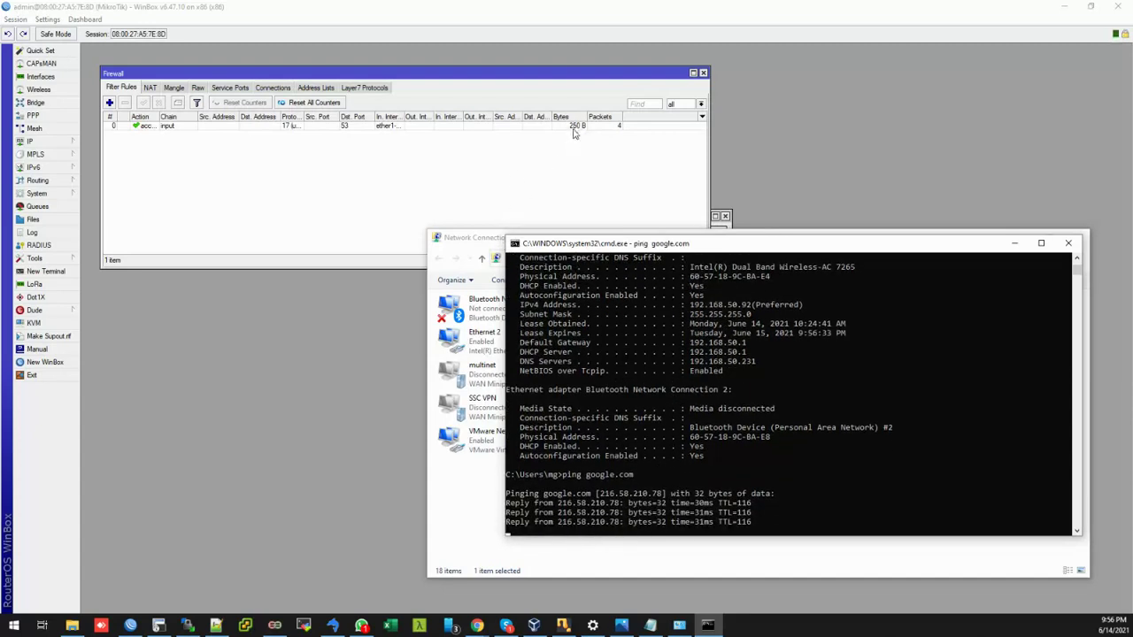
key(Up)
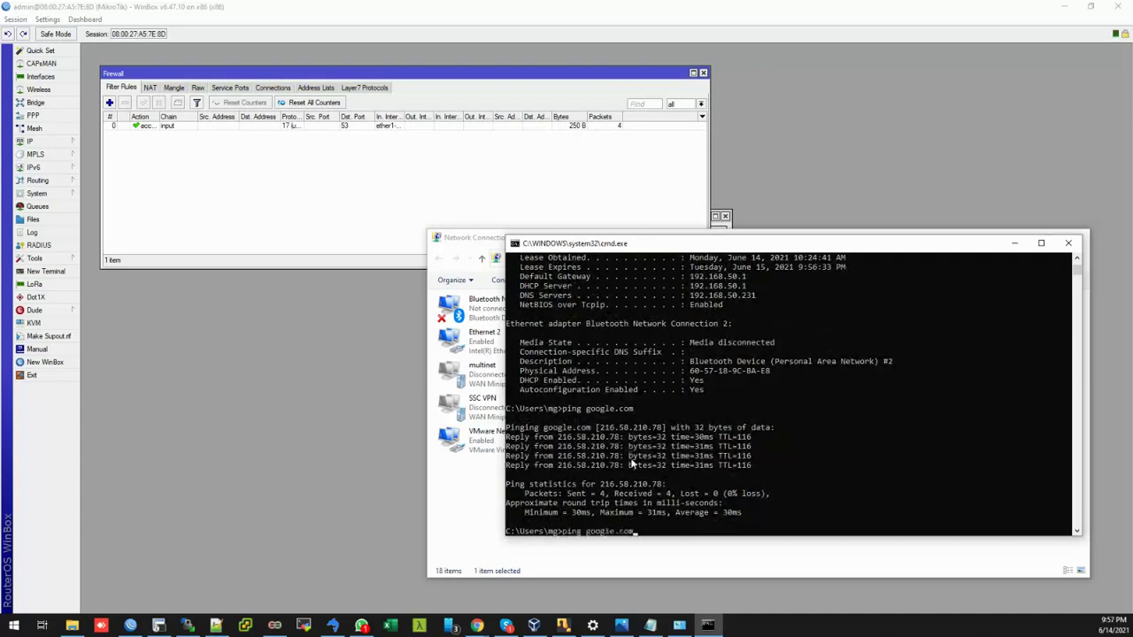
key(Return)
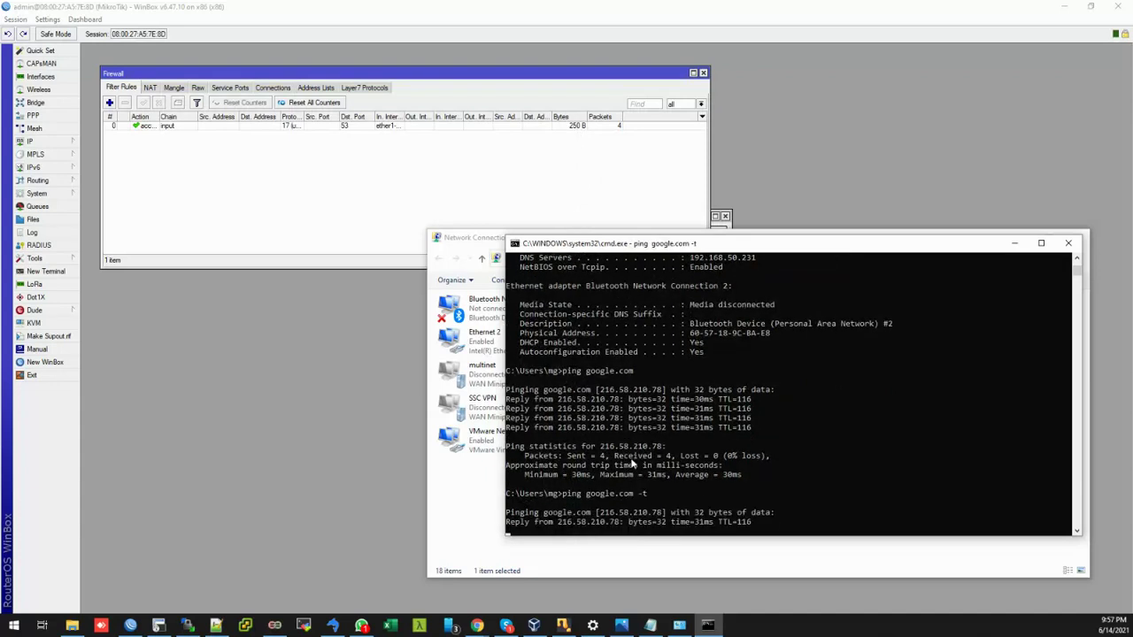
Examine the DNS Query entries in the WinBox router log and close the log
click(32, 232)
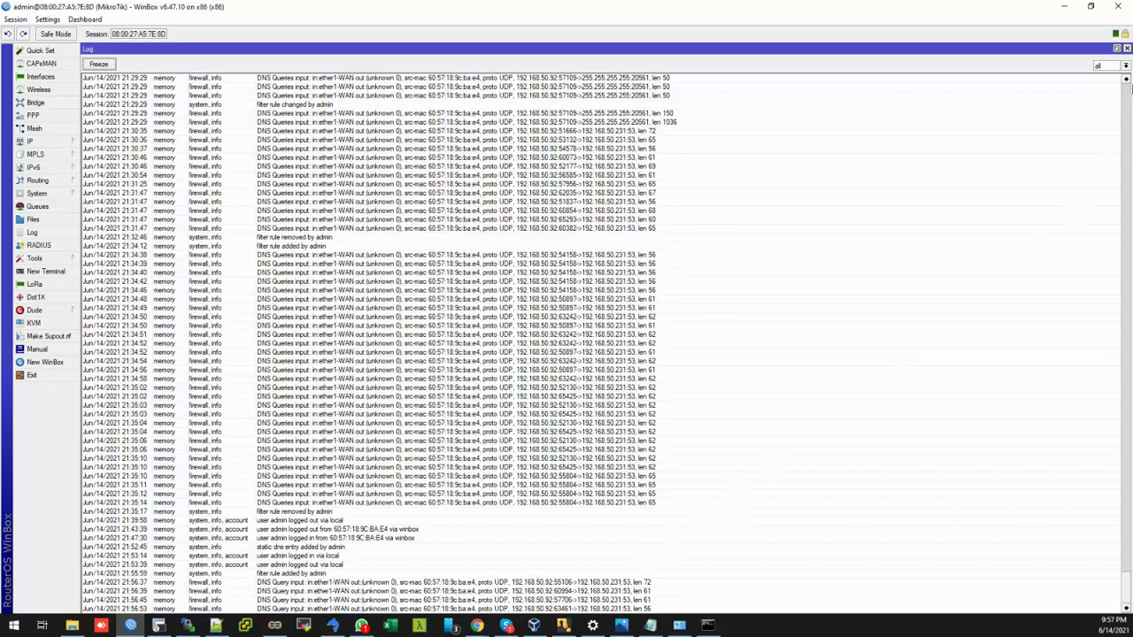
click(1127, 49)
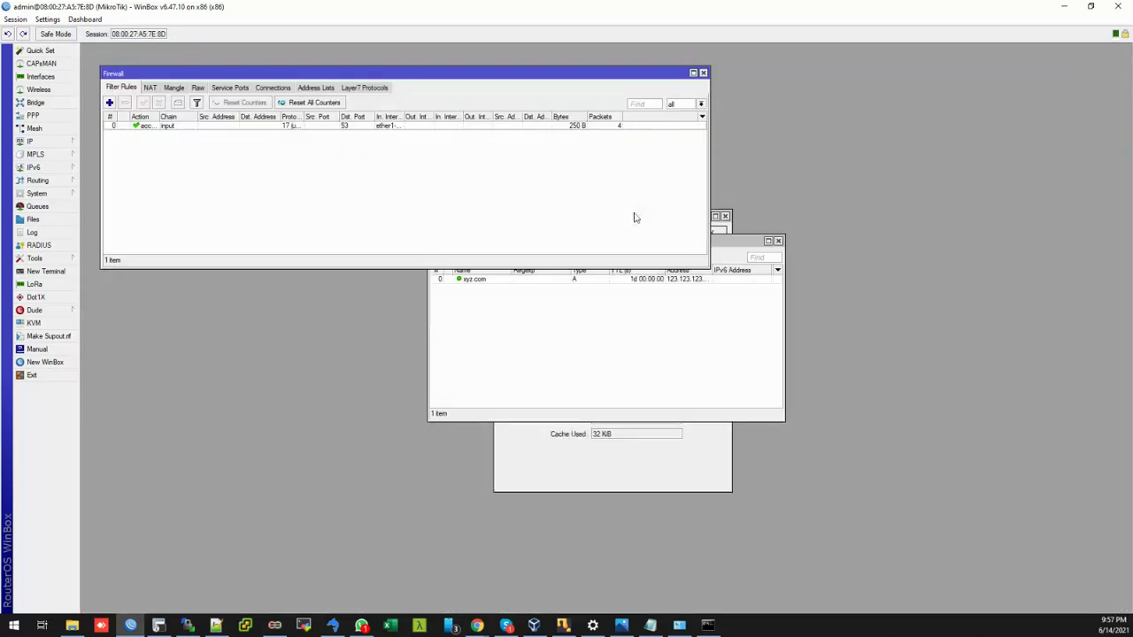
Start a second filter rule with chain input, protocol udp, destination port 53 and incoming interface ether1-WAN
click(178, 129)
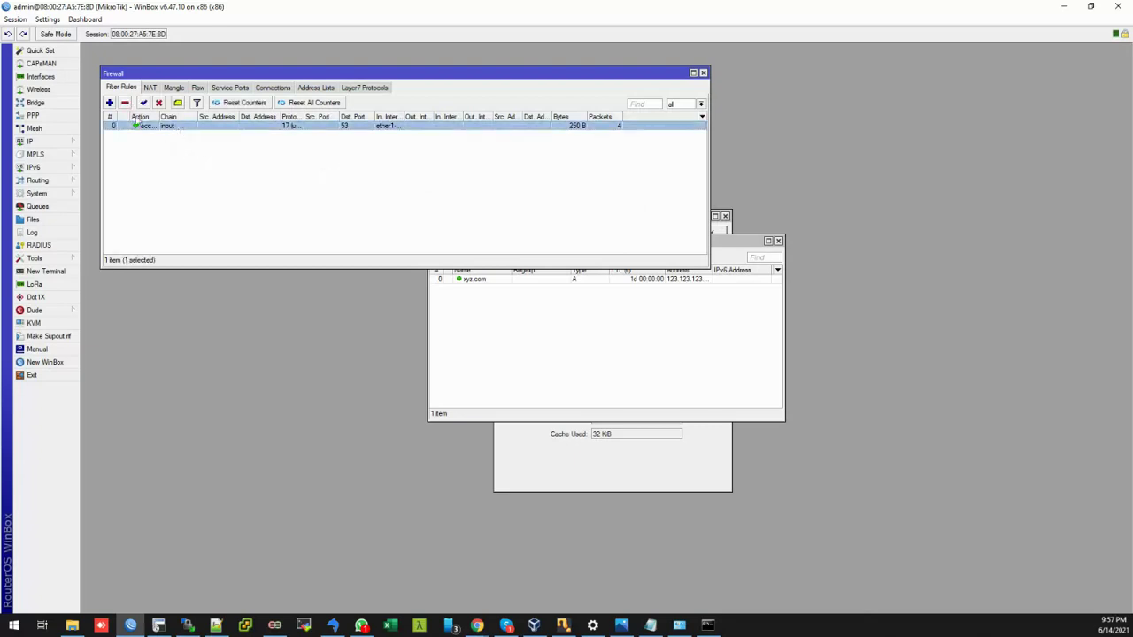
click(110, 103)
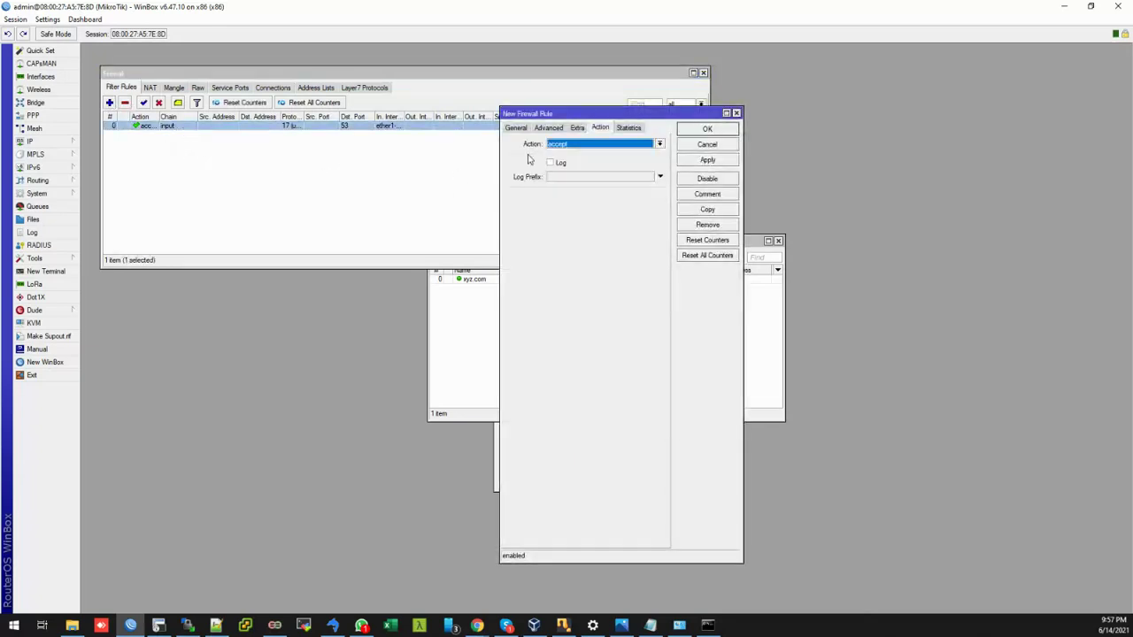
click(517, 130)
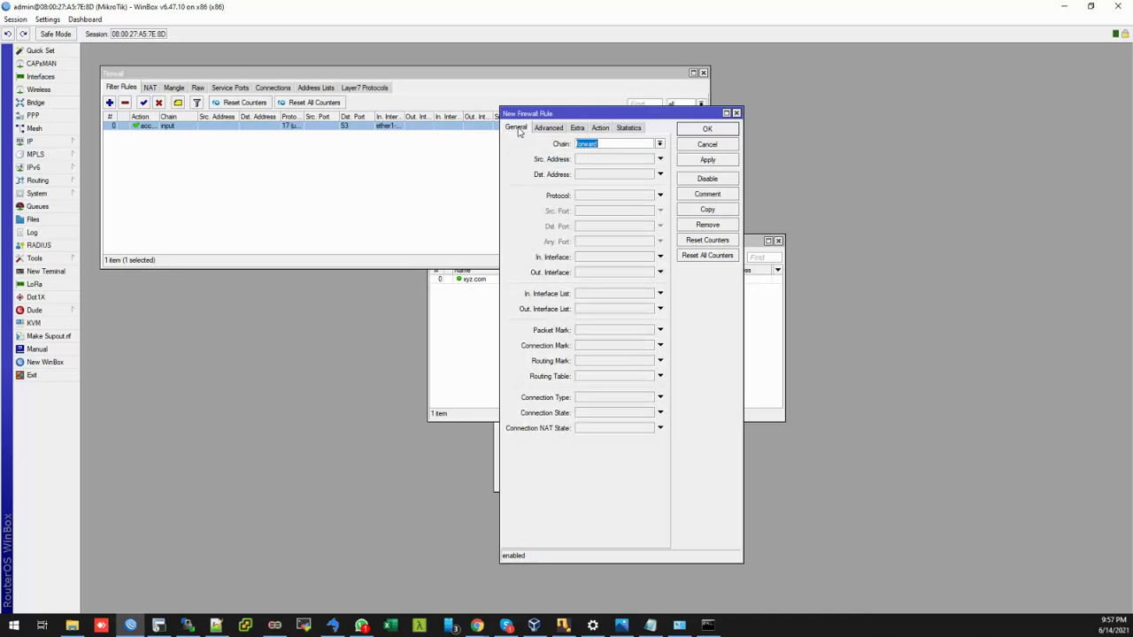
click(659, 145)
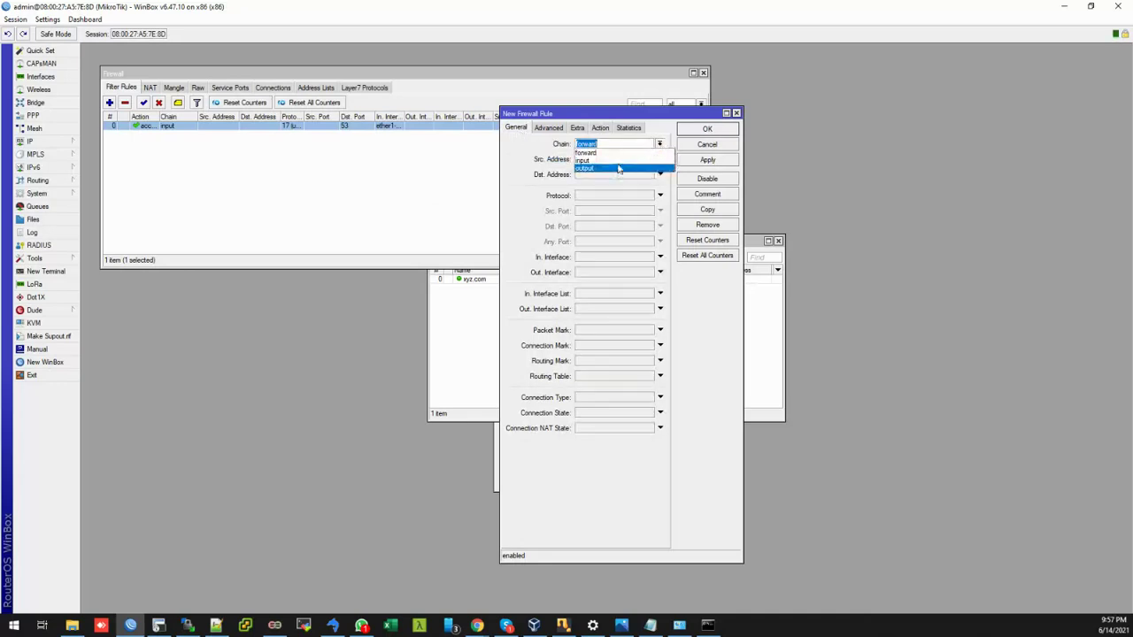
click(586, 160)
click(604, 198)
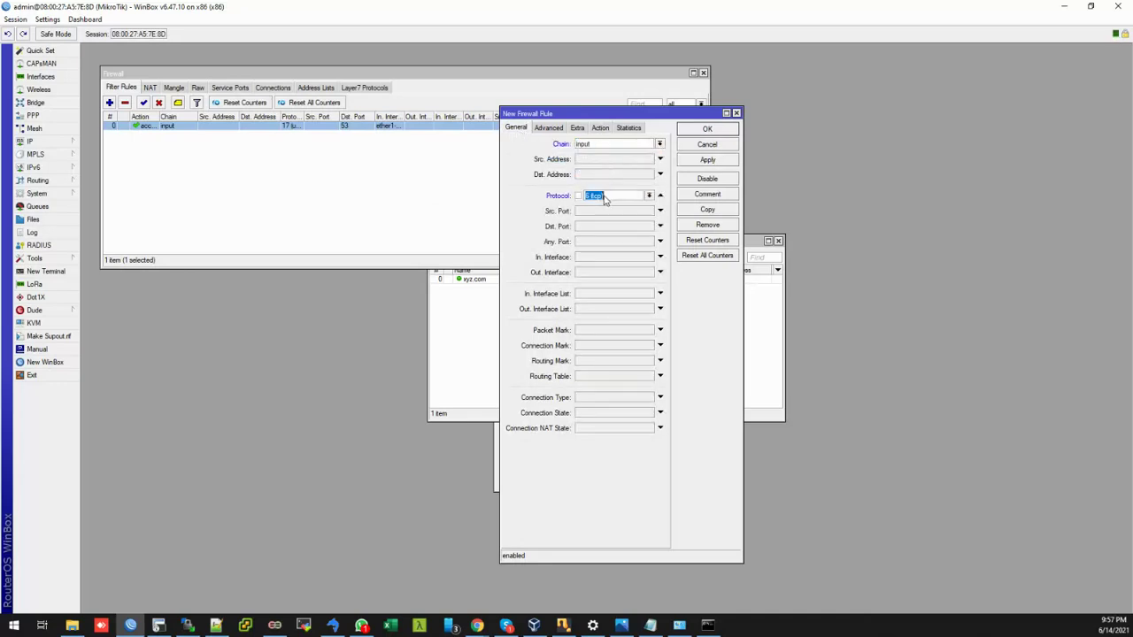
text(udp)
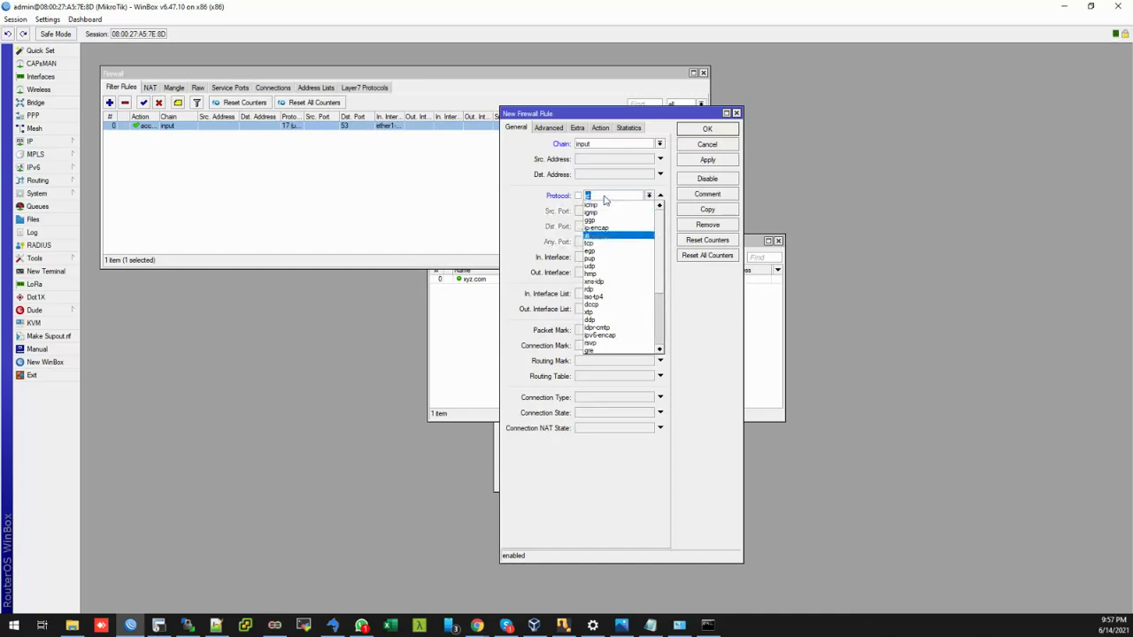
key(Return)
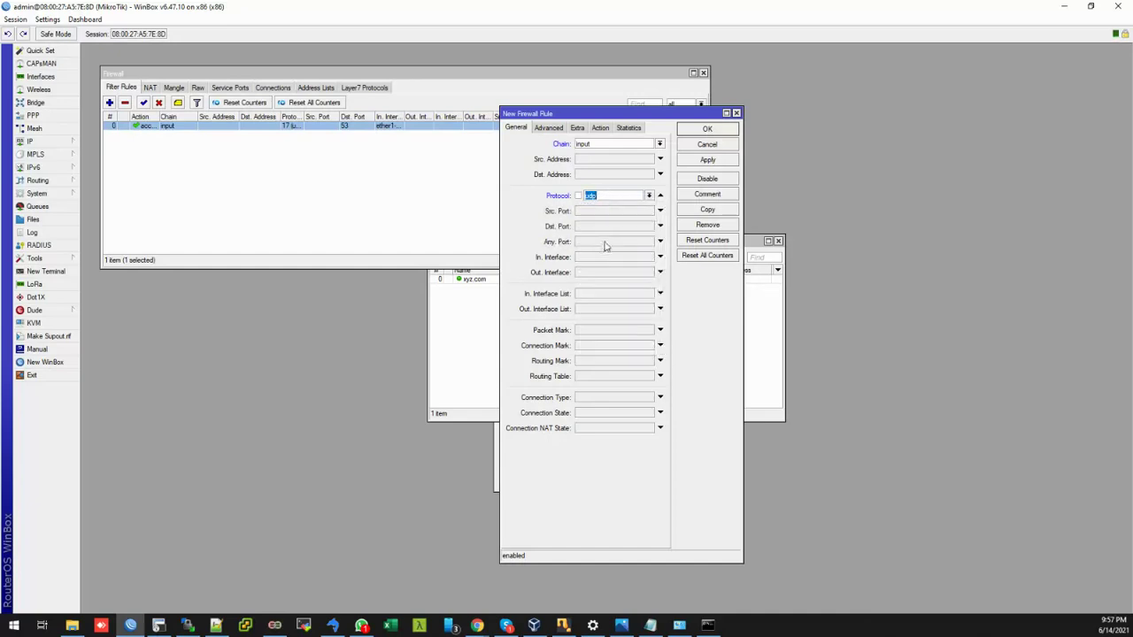
click(611, 229)
text(53)
click(636, 258)
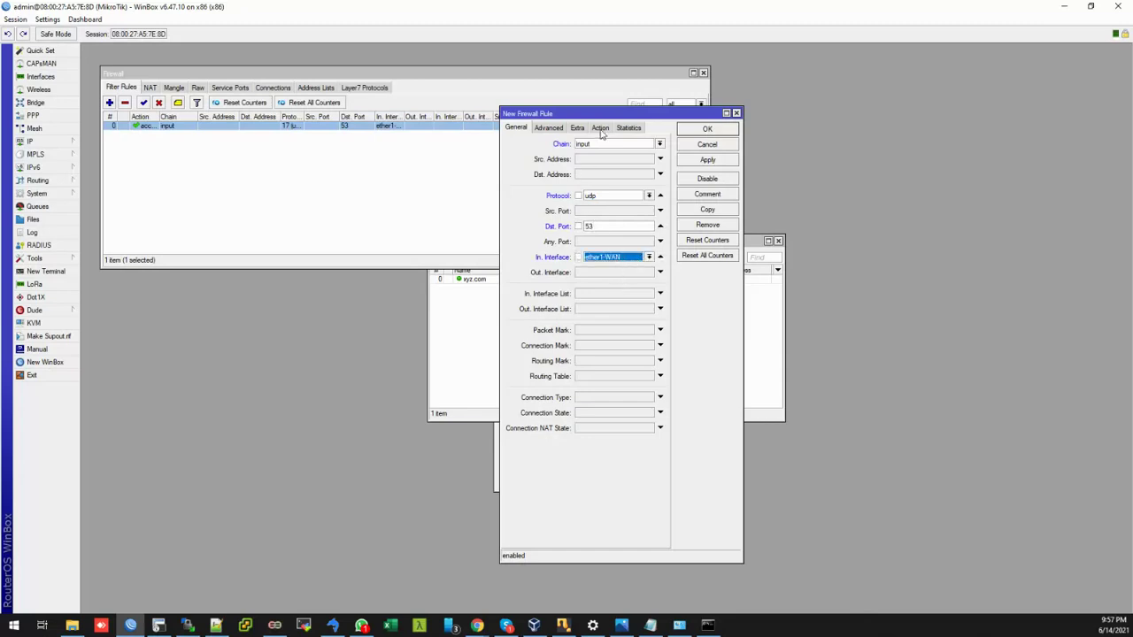
Set the second rule's action to drop, enable logging with the prefix "DNS Drop Rule", and save the rule
click(601, 129)
click(660, 144)
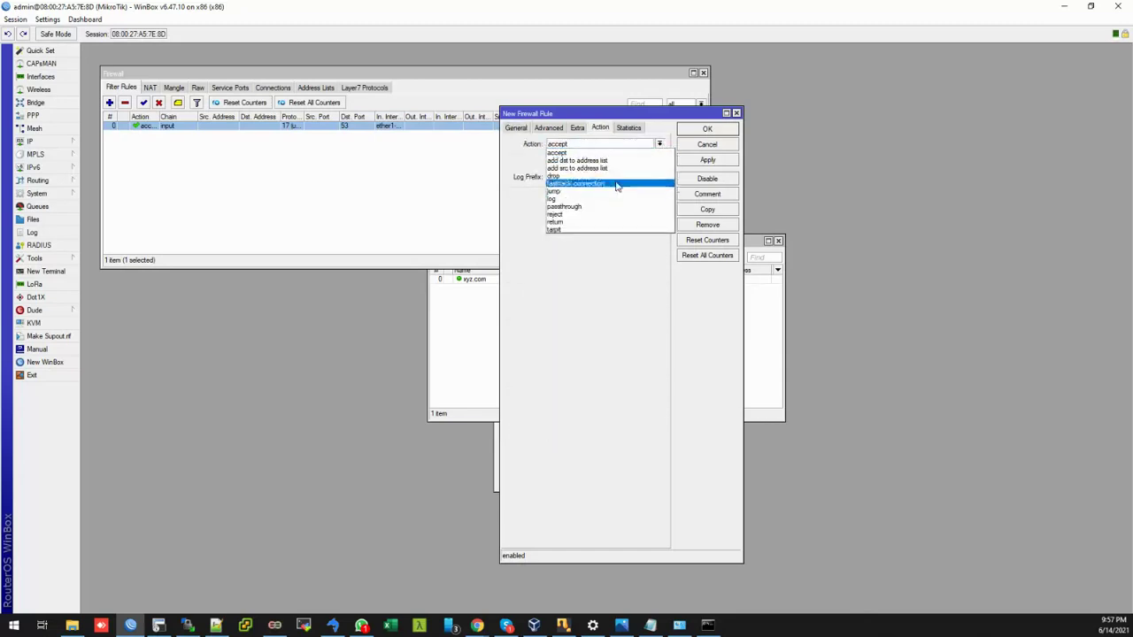
click(584, 176)
click(551, 163)
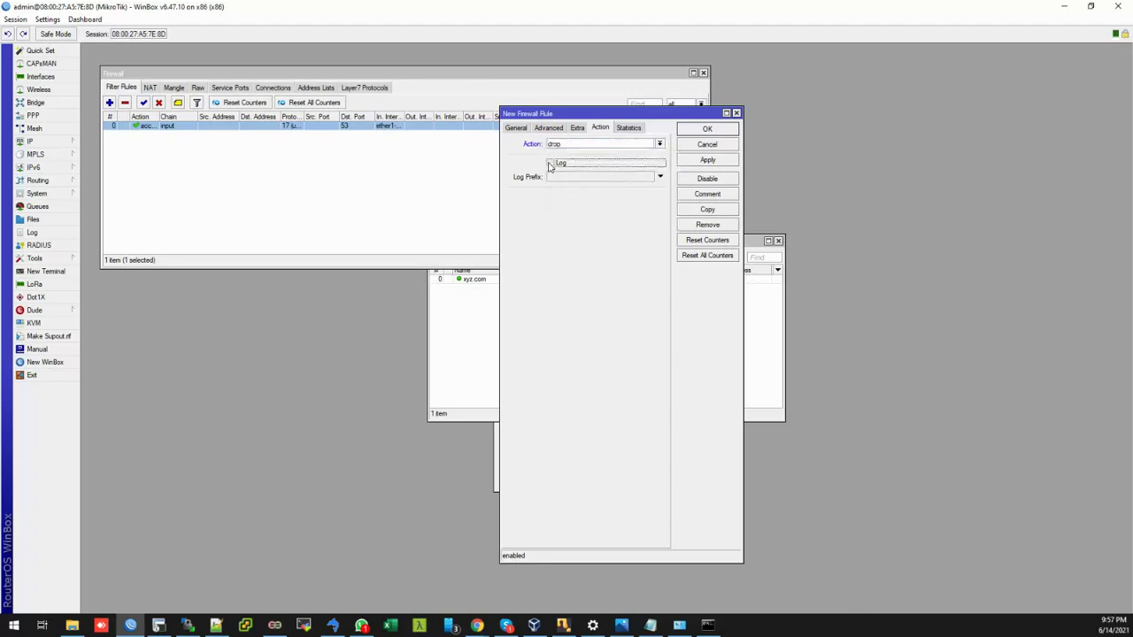
click(575, 178)
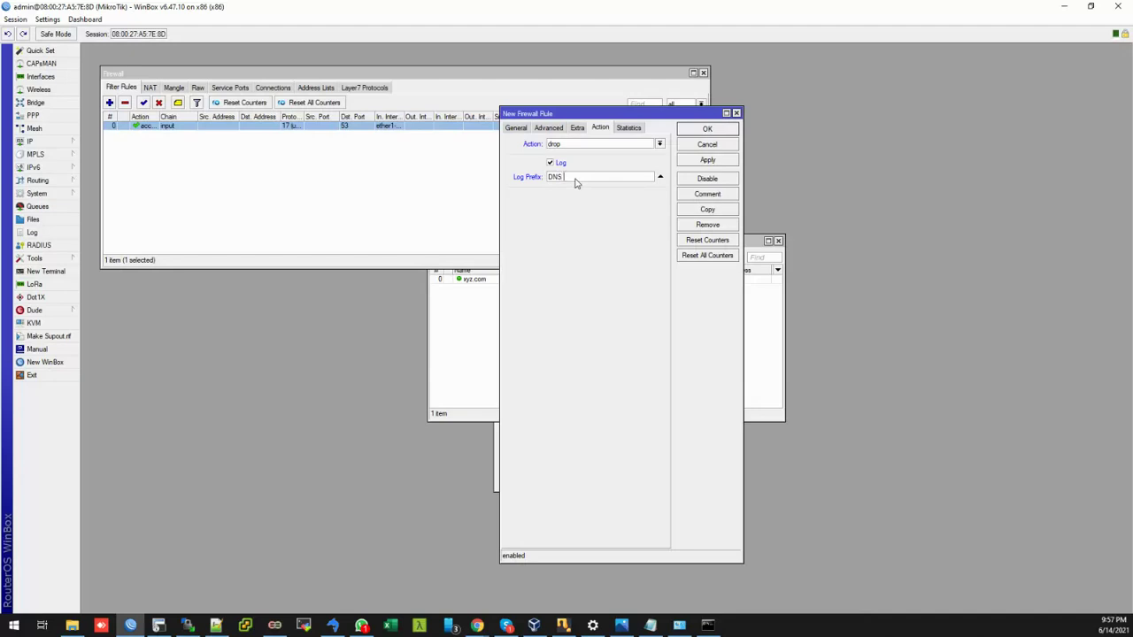
text(DNS Dro)
text(p Rule)
click(708, 160)
click(707, 129)
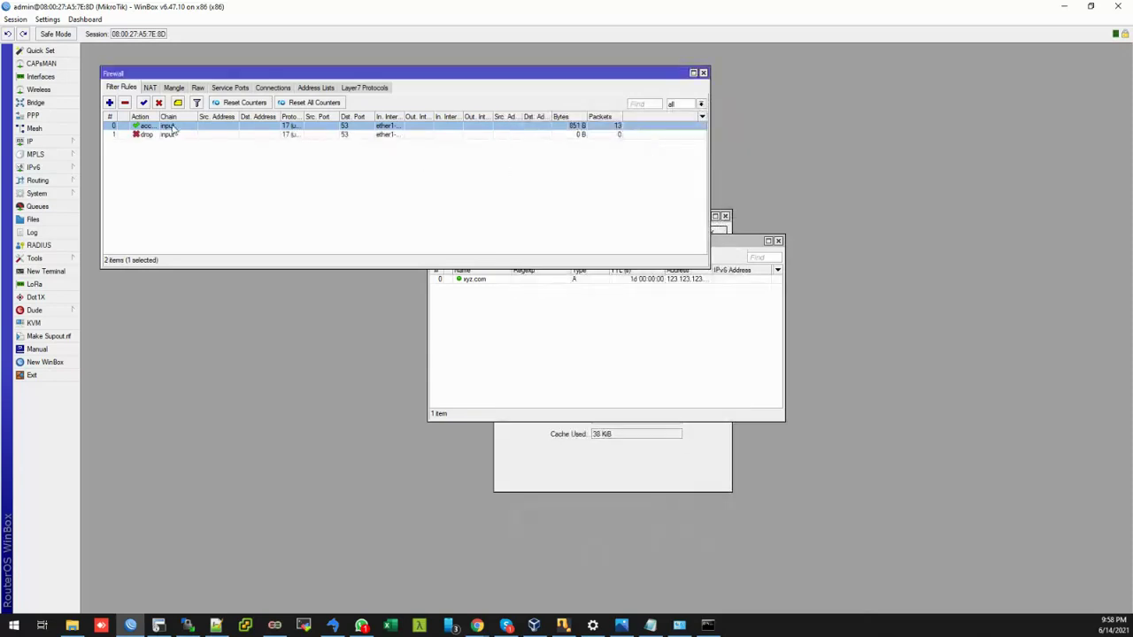
Move the drop rule above the accept rule in the firewall filter list and disable the accept rule
click(162, 134)
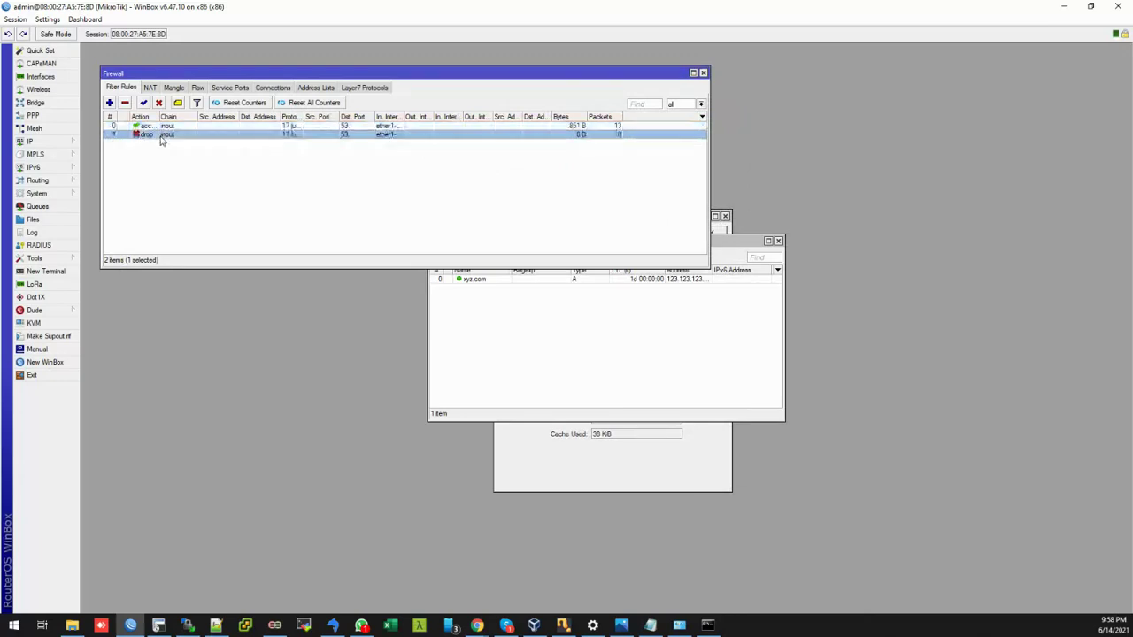
drag(162, 137, 156, 126)
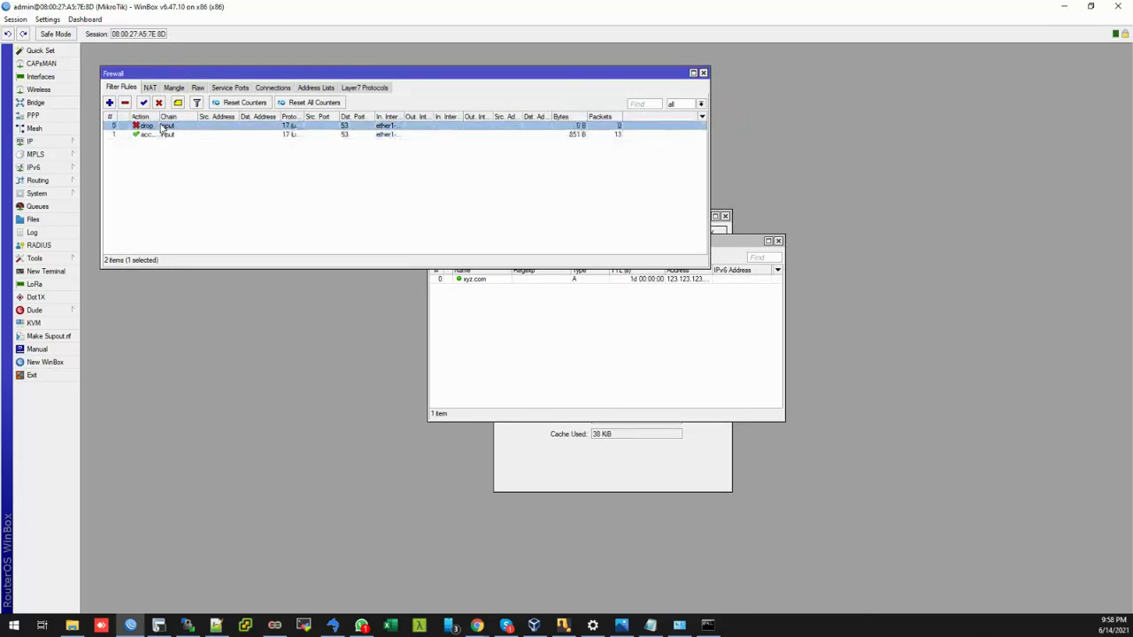
click(150, 135)
click(160, 103)
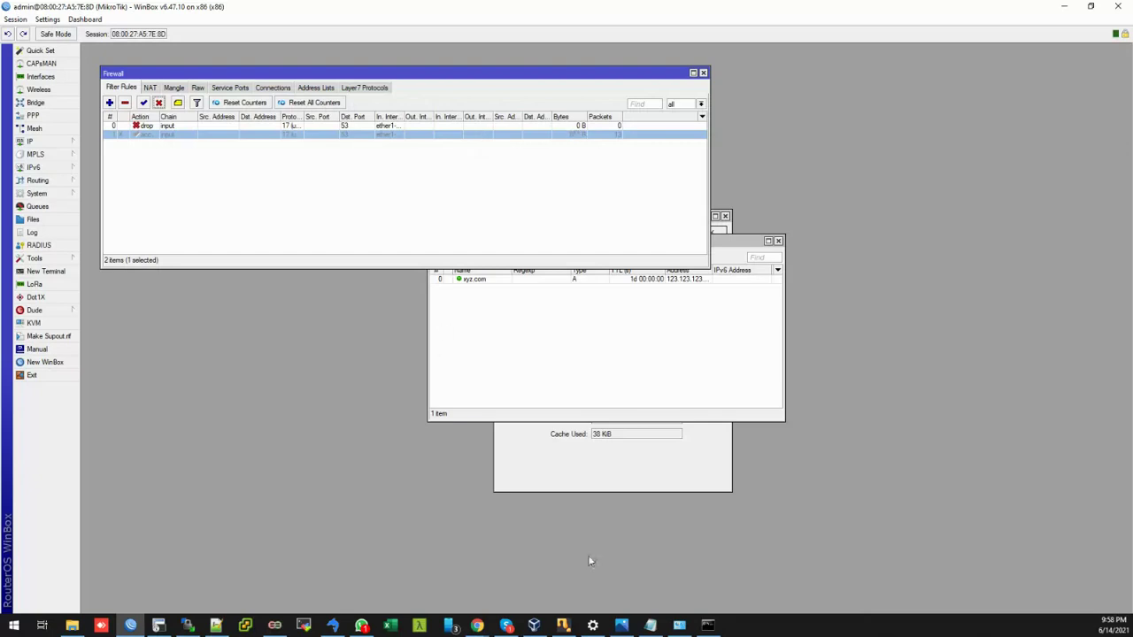
Switch to Command Prompt, stop the running ping, and run ping google.com -t again briefly before stopping it
click(708, 625)
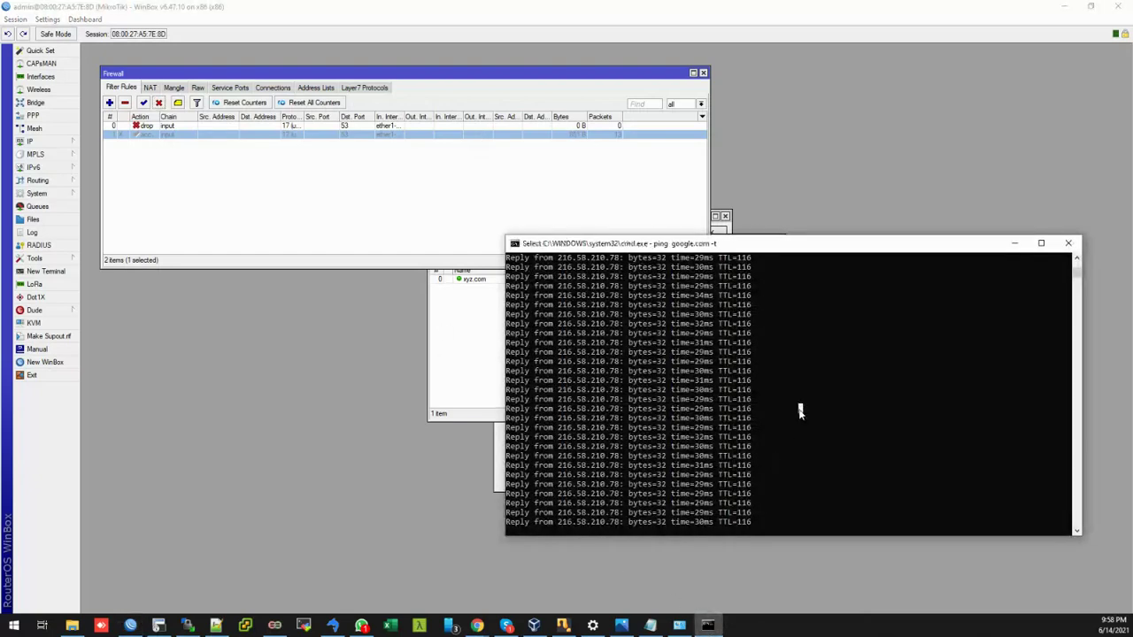
key(ctrl+c)
key(Return)
key(Return)
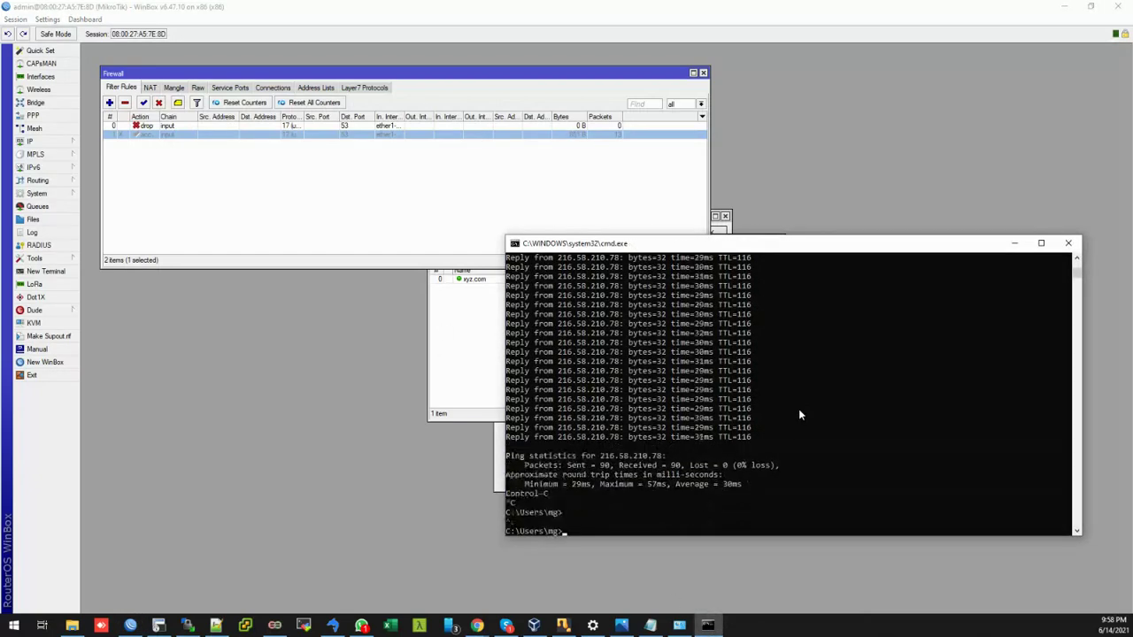
key(Up)
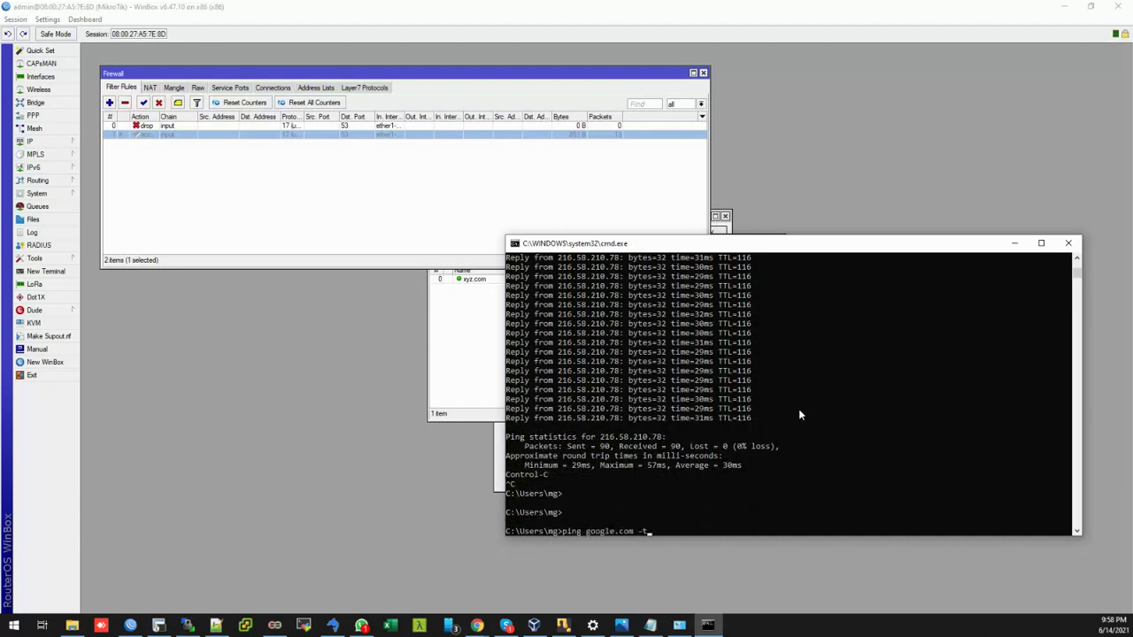
key(Return)
key(ctrl+c)
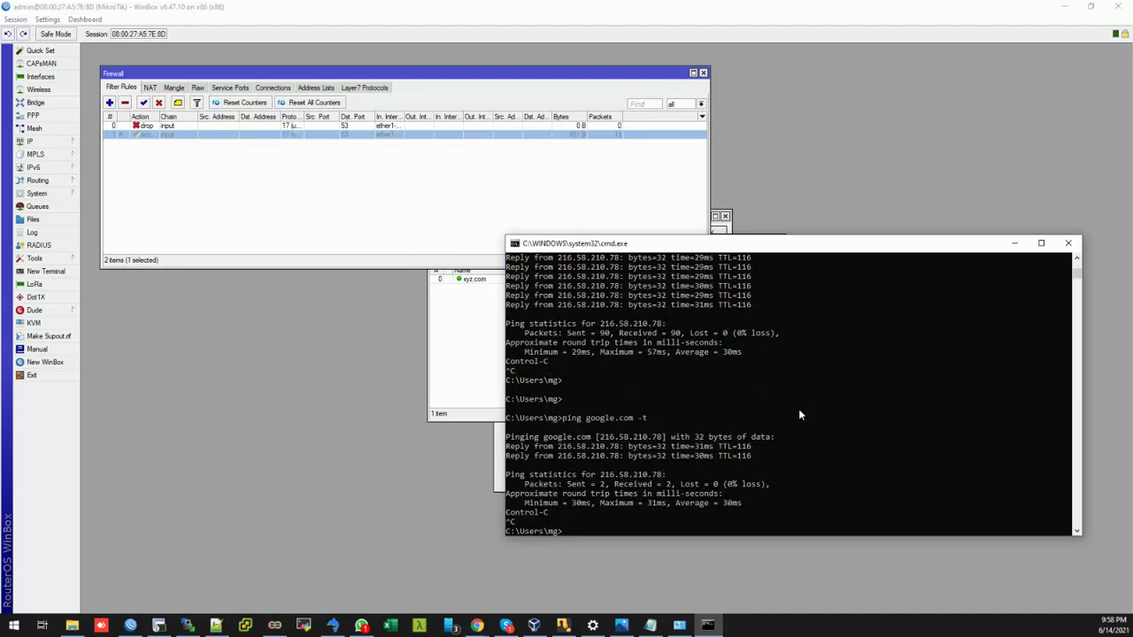
Flush the PC's DNS resolver cache with ipconfig /flushdns
text(ipconfig flush)
key(Return)
key(Up)
key(Left)
key(Left)
key(Left)
key(Left)
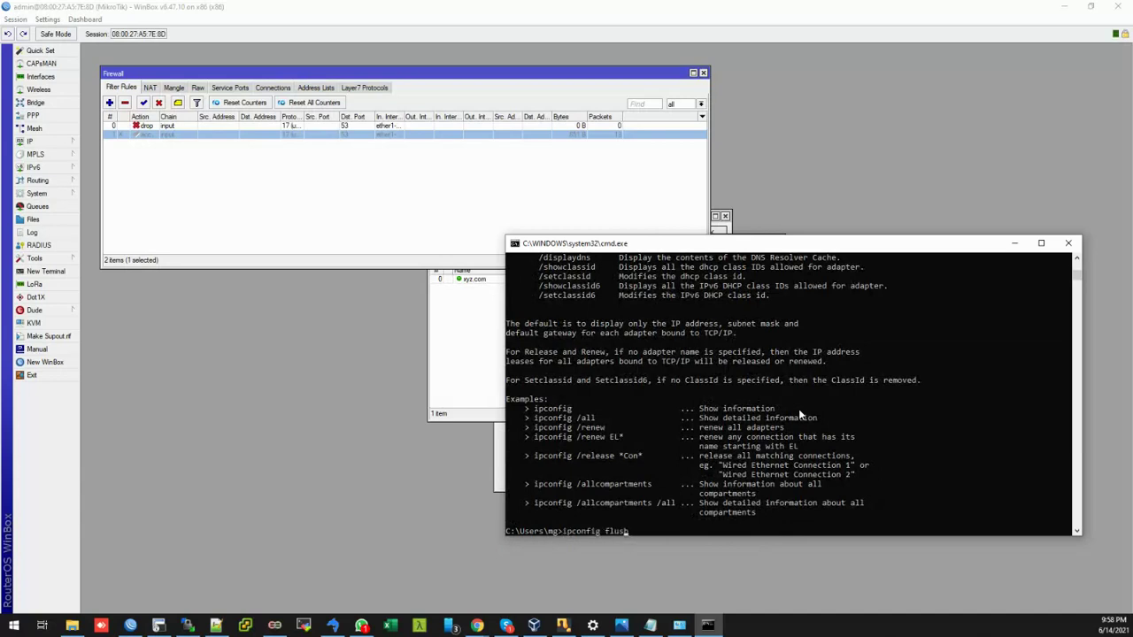
text(/)
text(dns)
key(Return)
key(Return)
key(Return)
key(Return)
key(Return)
key(Return)
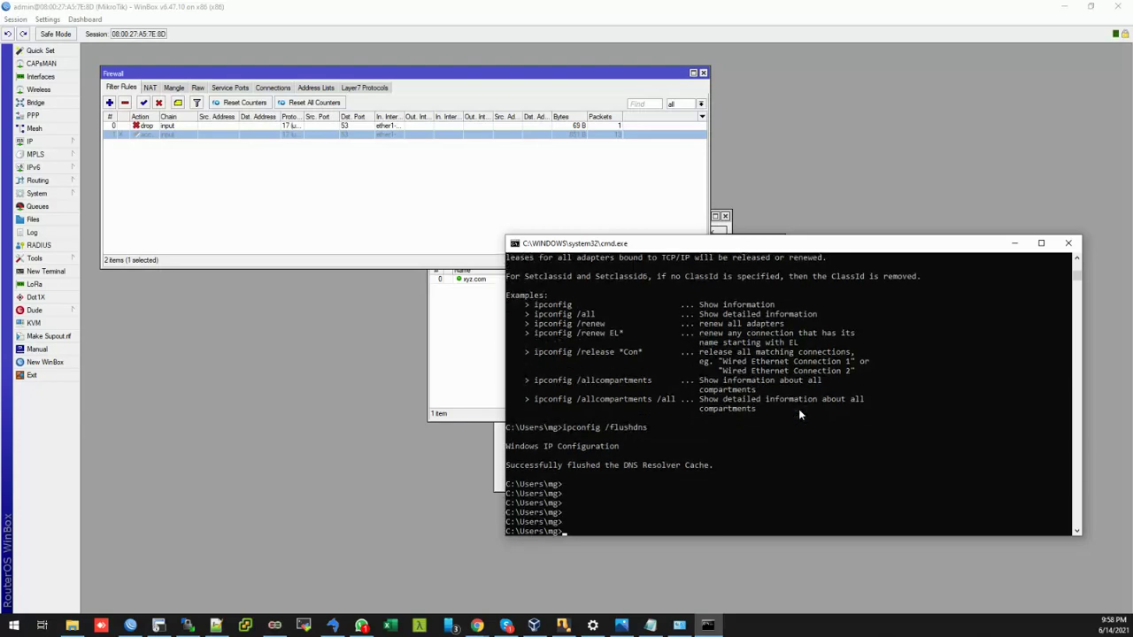
Ping google.com from Command Prompt with the default count and check the WinBox router log for DNS Drop Rule entries
key(Up)
key(Up)
key(Up)
key(BackSpace)
key(BackSpace)
key(BackSpace)
key(Return)
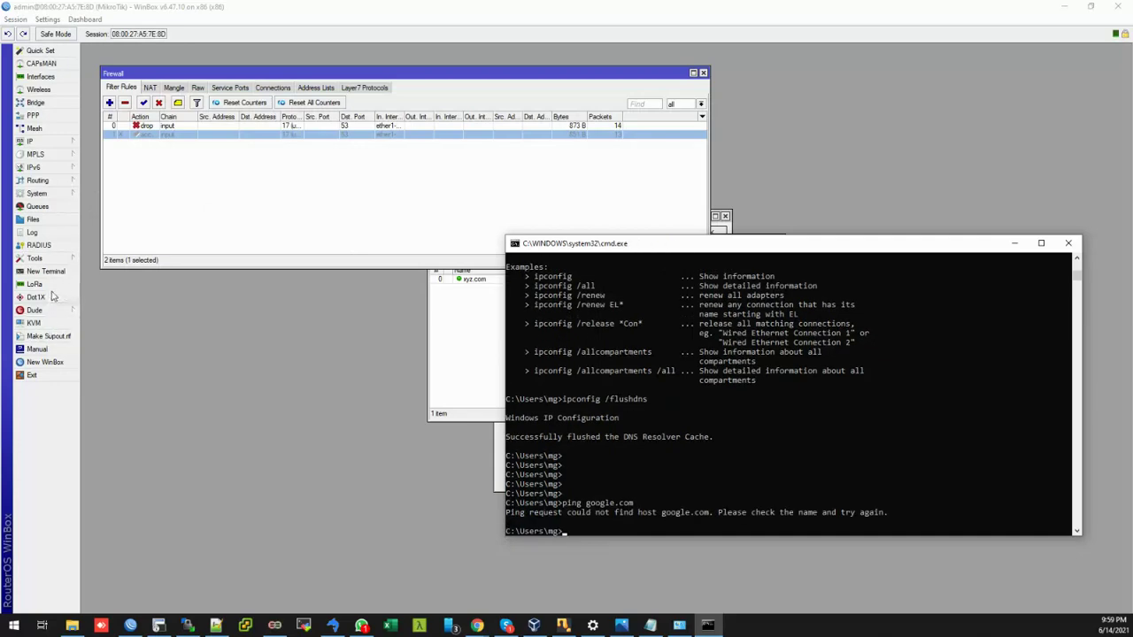
click(51, 235)
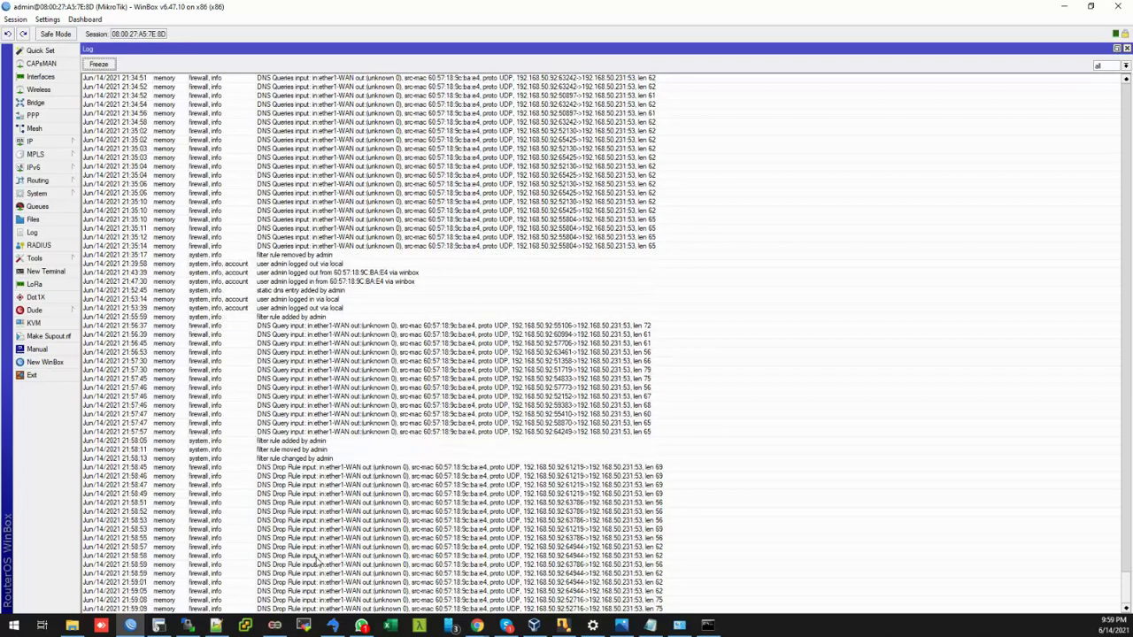
Open a new router terminal in WinBox and ping google.com from the router itself
click(44, 273)
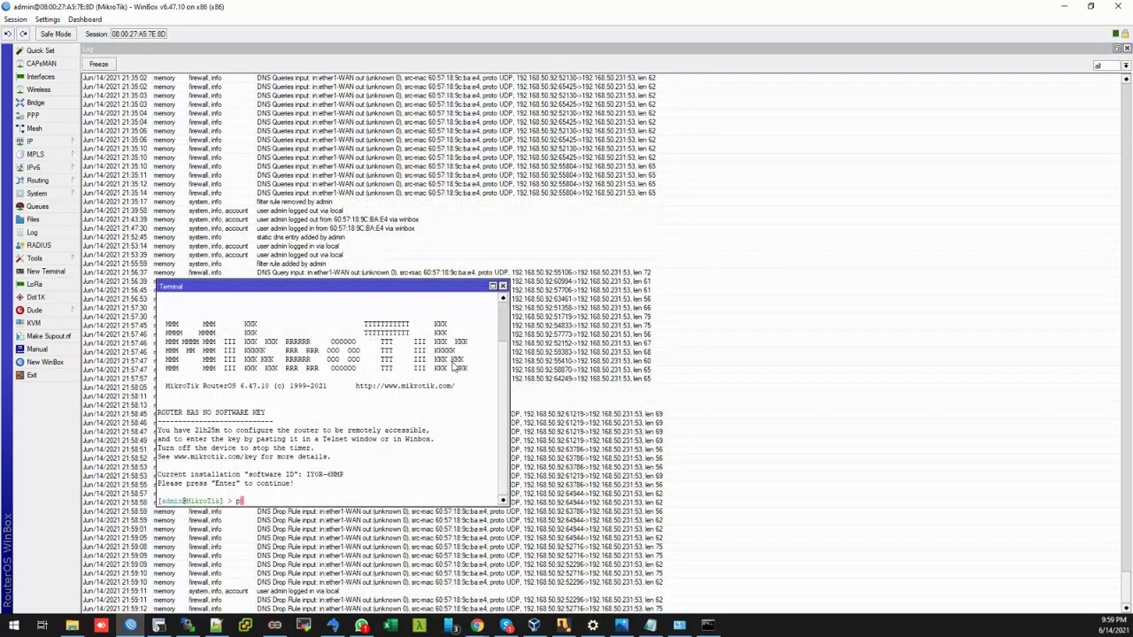
text(ping google.com)
key(Return)
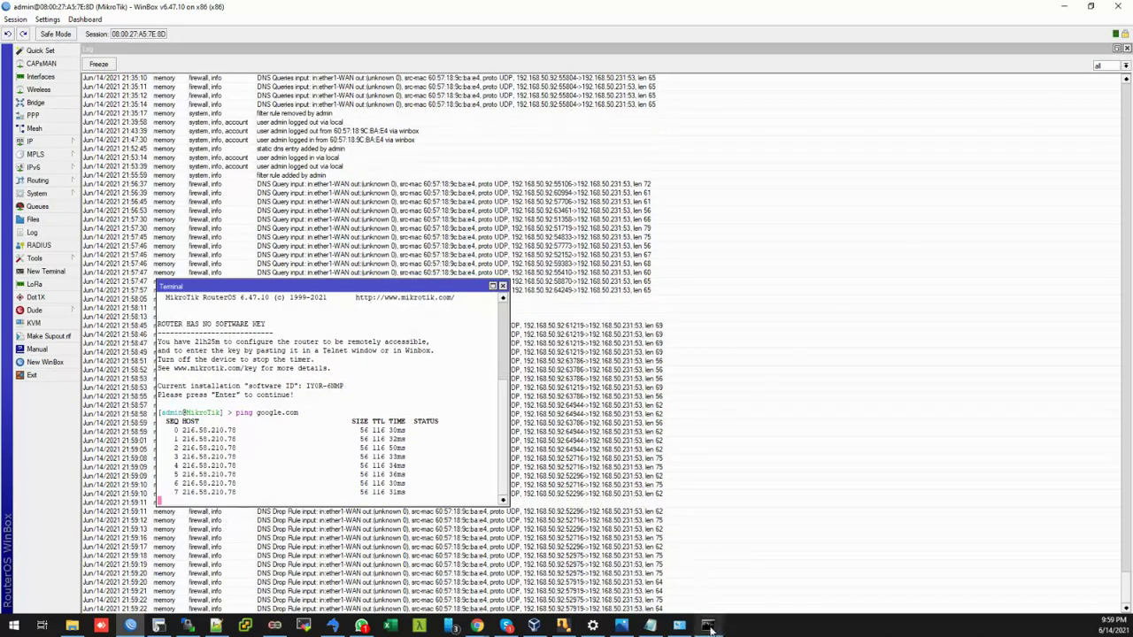
Review the PC's ping output and the network diagram in Photos, and close the WinBox terminal and log
click(708, 625)
click(622, 625)
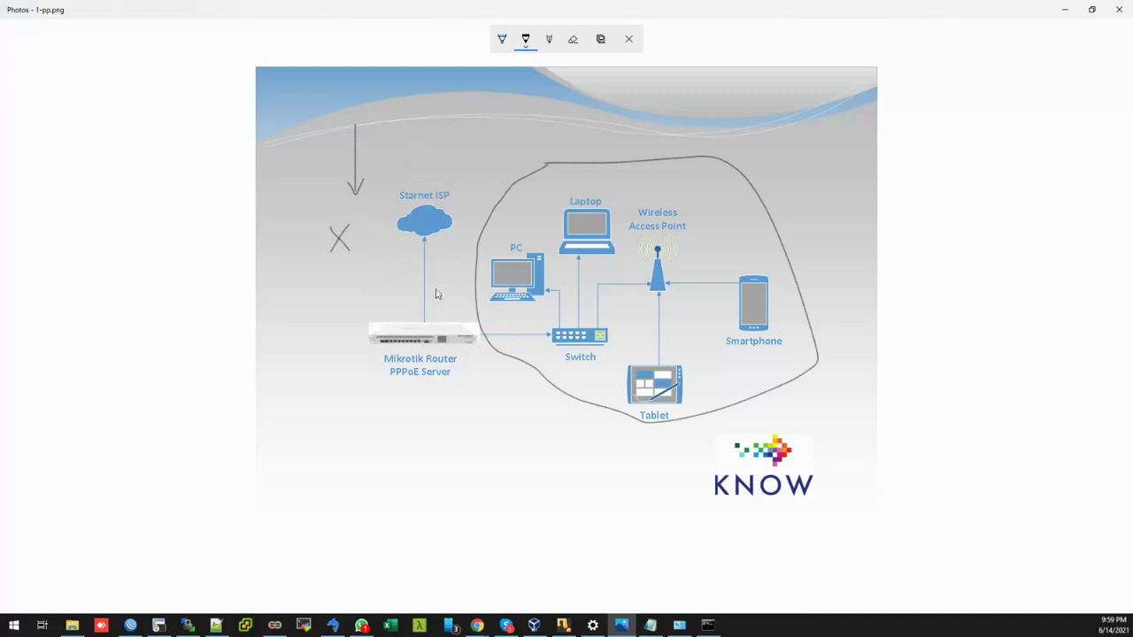
key(alt+Tab)
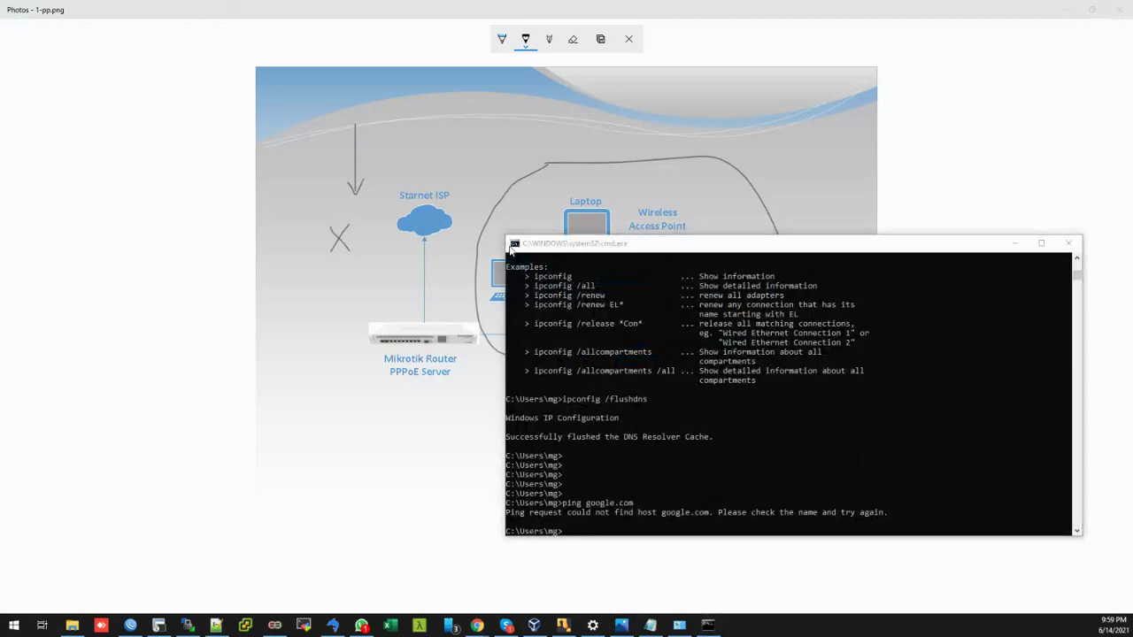
key(alt+Tab)
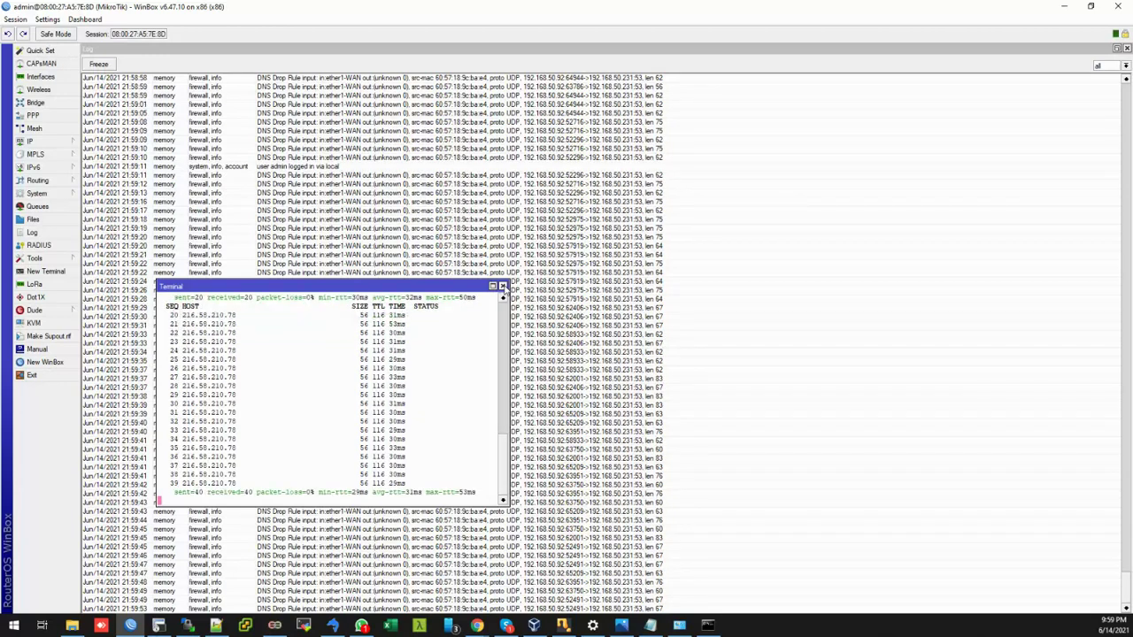
click(502, 287)
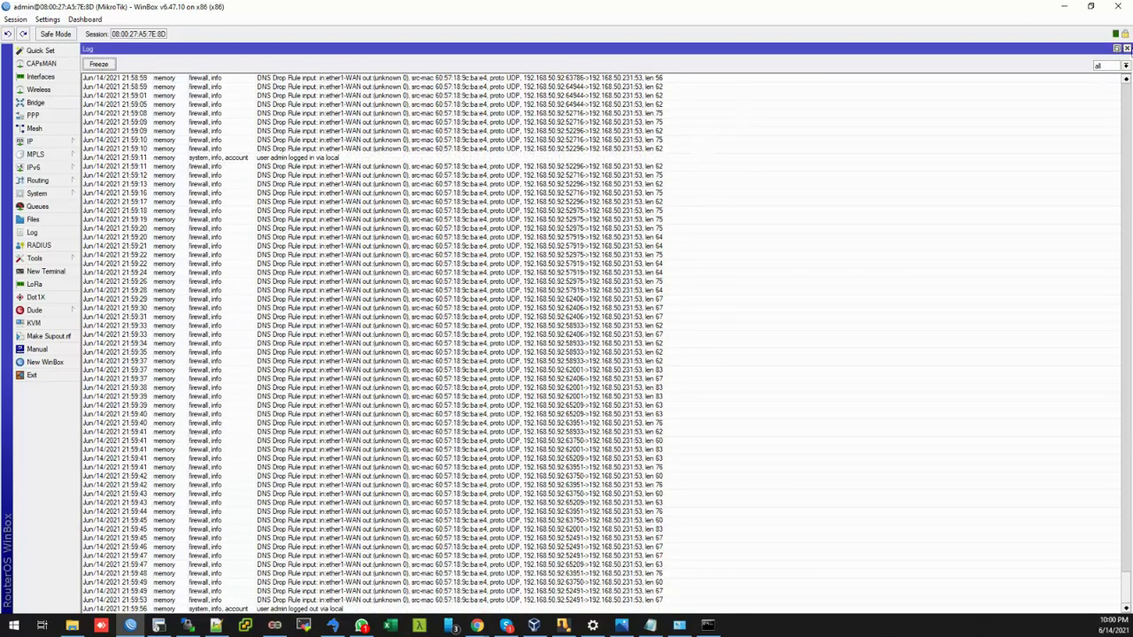
click(1127, 47)
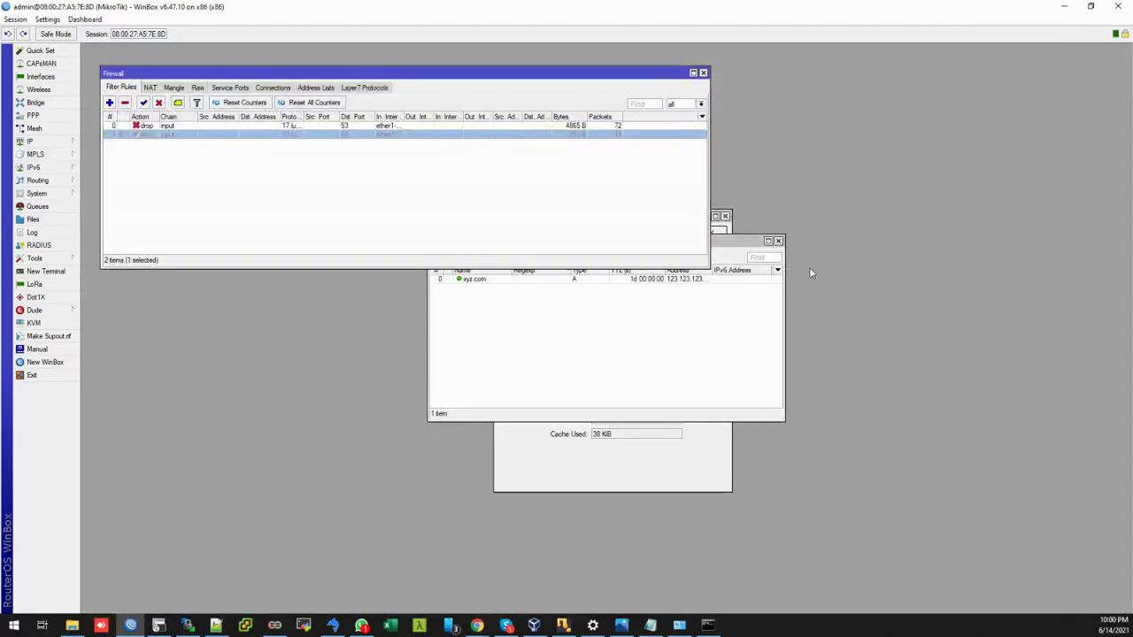